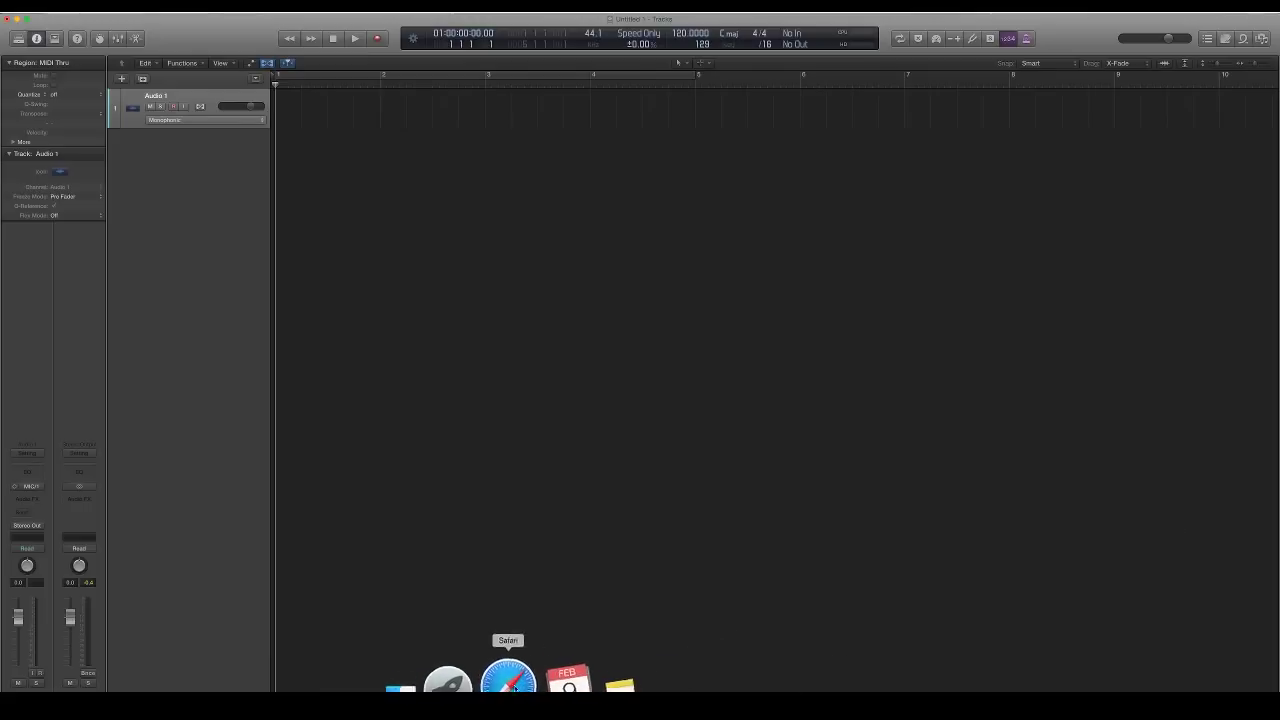
In Safari, search Google for 'bpm counter', load the ALL8.com tap-for-BPM page, then minimize the browser
{"action": "left_click", "coordinate": [765, 675]}
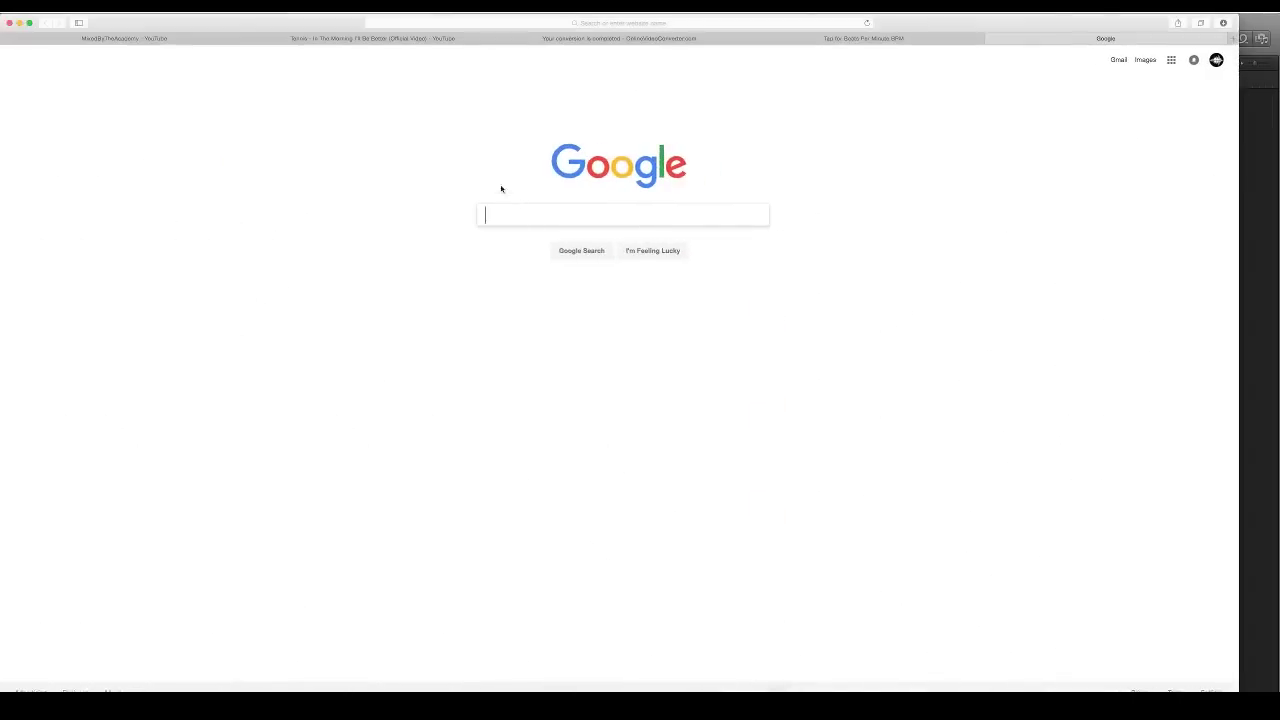
{"action": "type", "text": "bpm"}
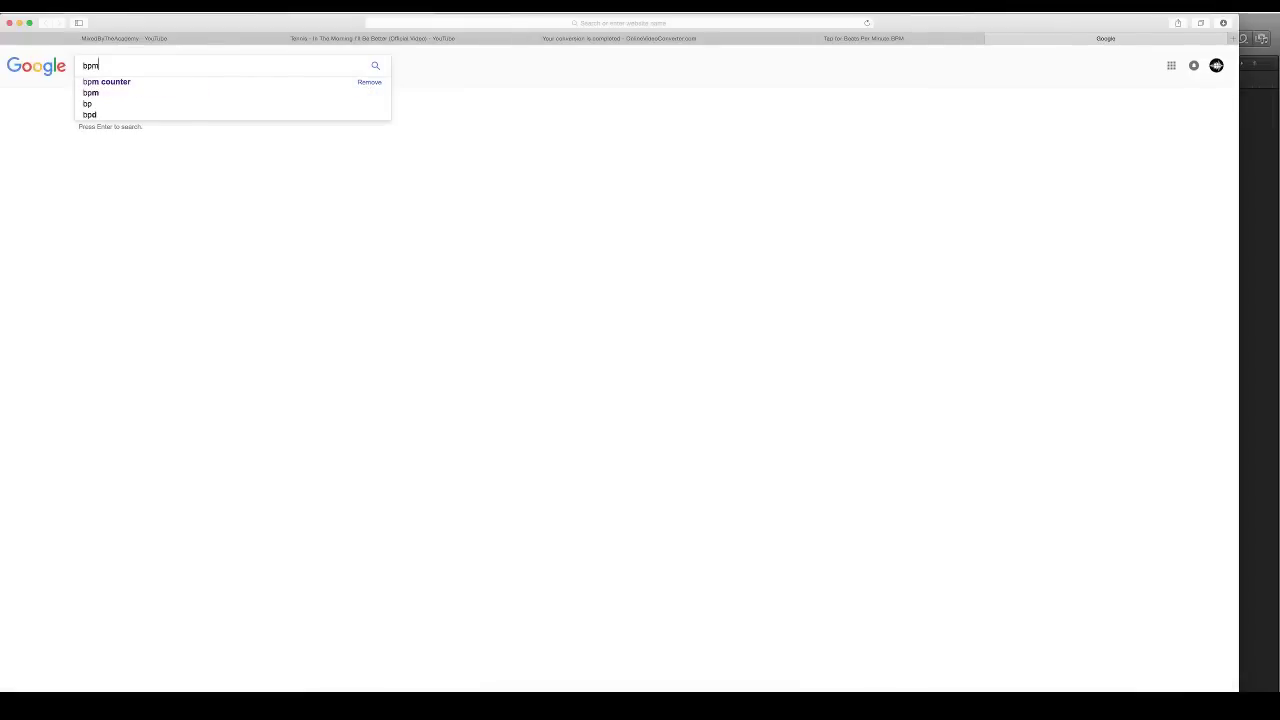
{"action": "key", "text": "Down"}
{"action": "key", "text": "Return"}
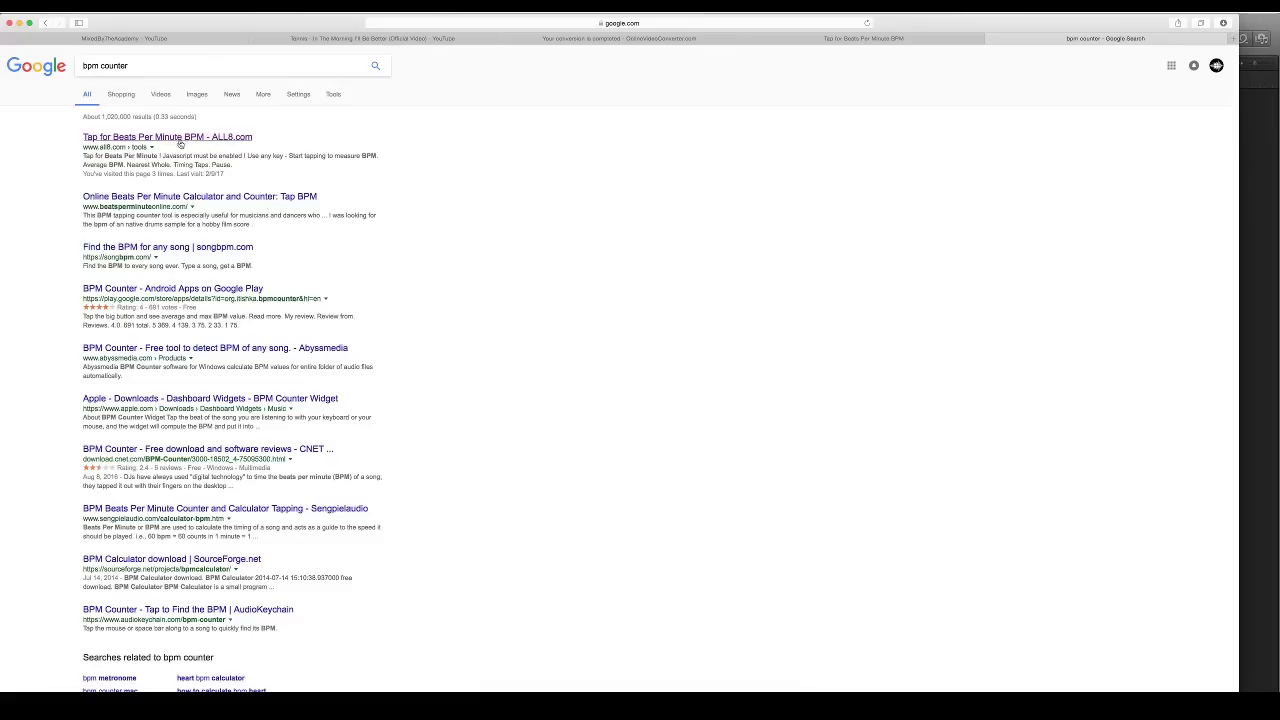
{"action": "left_click", "coordinate": [230, 138]}
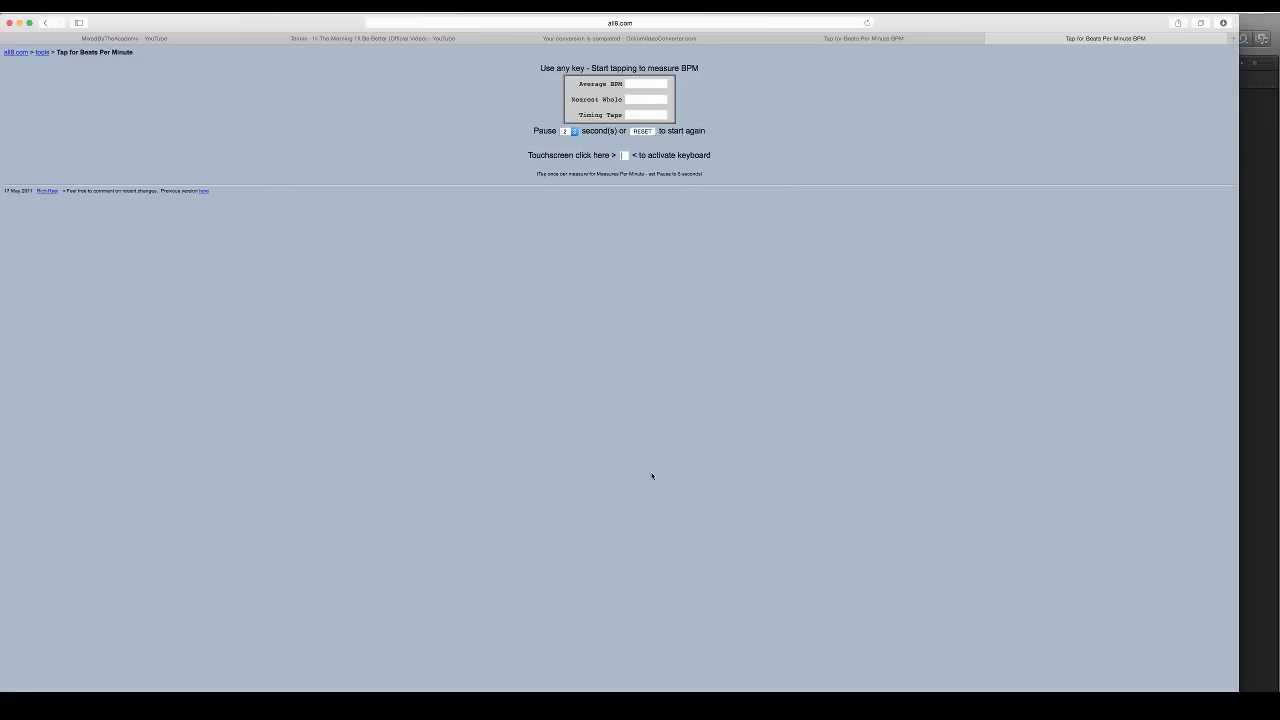
{"action": "left_click", "coordinate": [19, 22]}
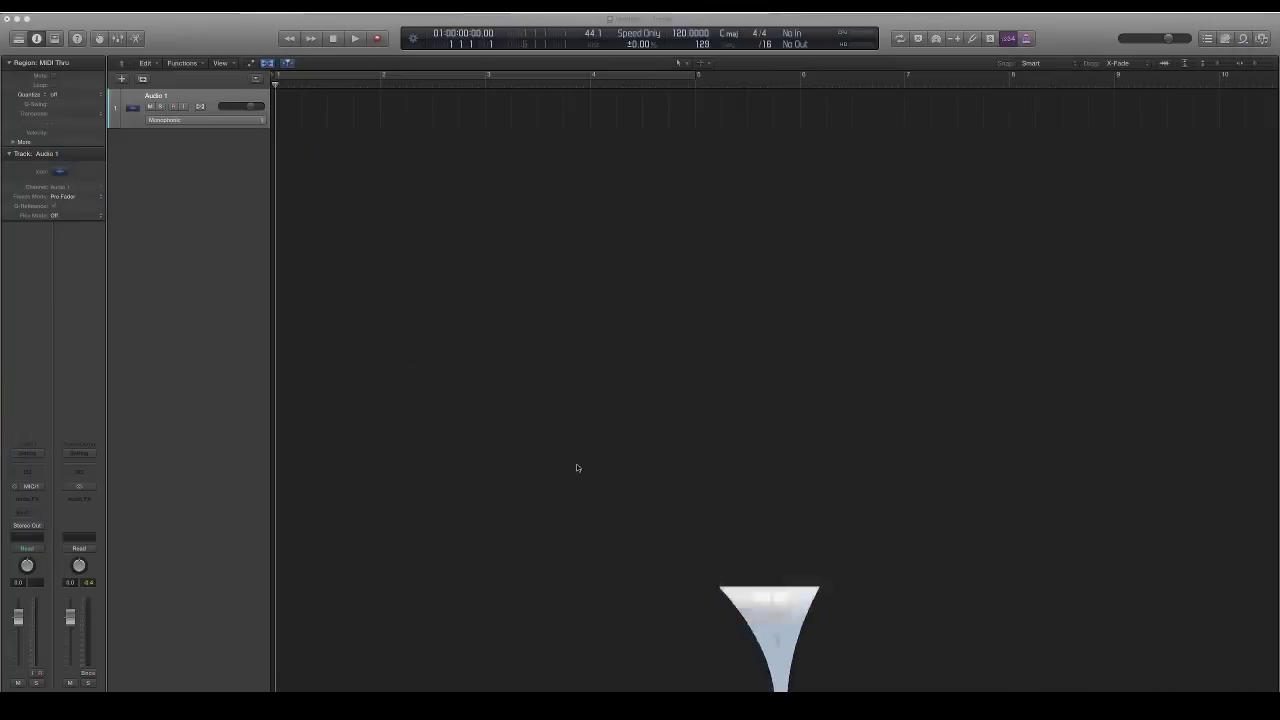
{"action": "left_click", "coordinate": [36, 506]}
{"action": "mouse_move", "coordinate": [55, 566]}
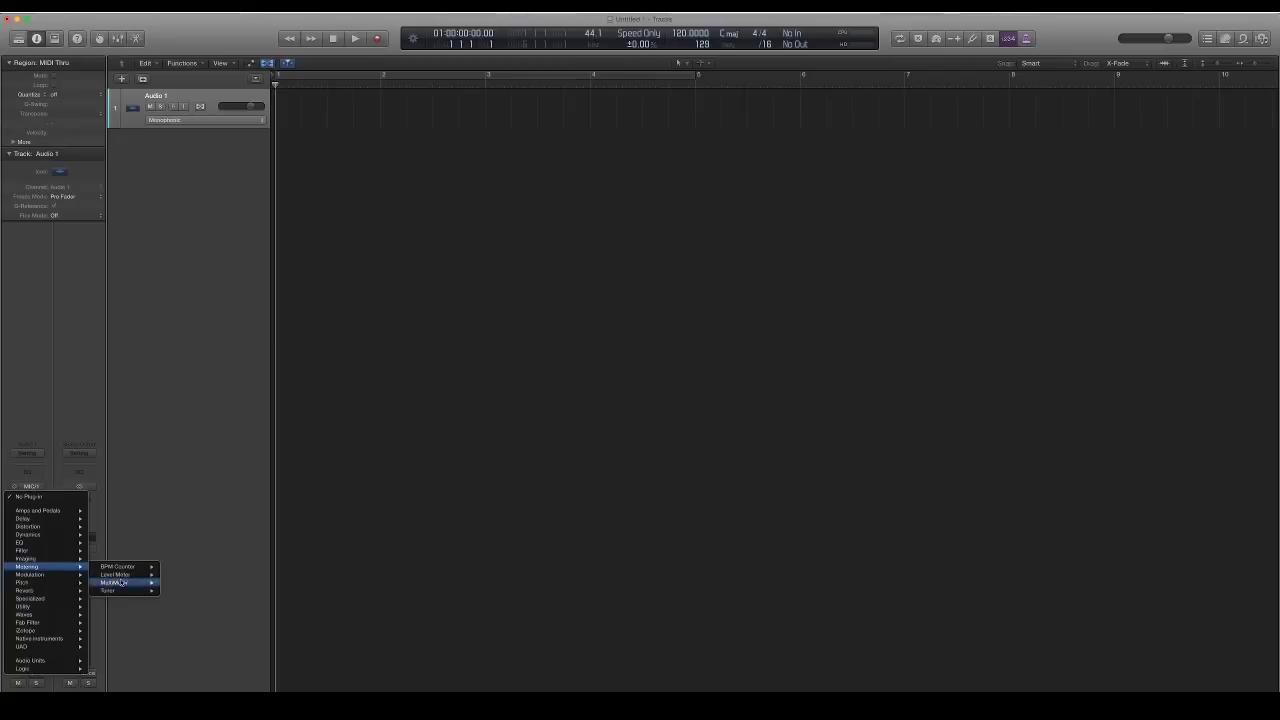
{"action": "mouse_move", "coordinate": [140, 567]}
{"action": "left_click", "coordinate": [185, 567]}
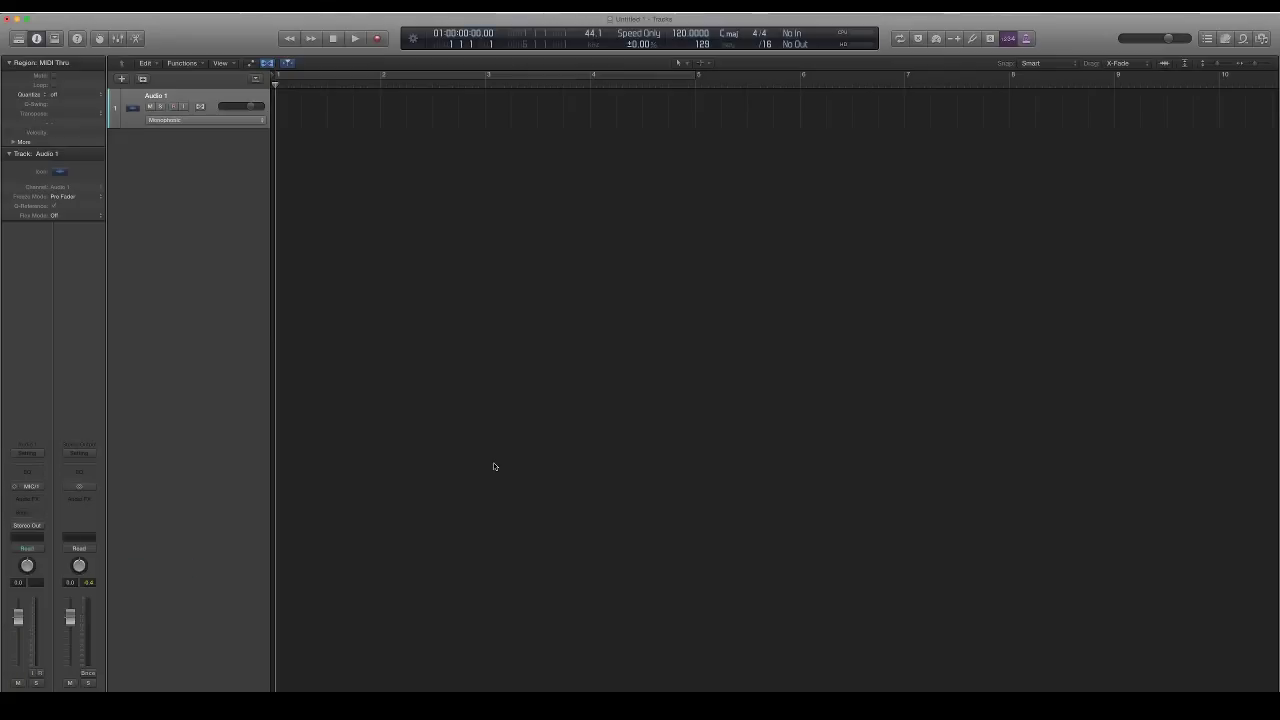
{"action": "left_click", "coordinate": [39, 501]}
{"action": "mouse_move", "coordinate": [56, 560]}
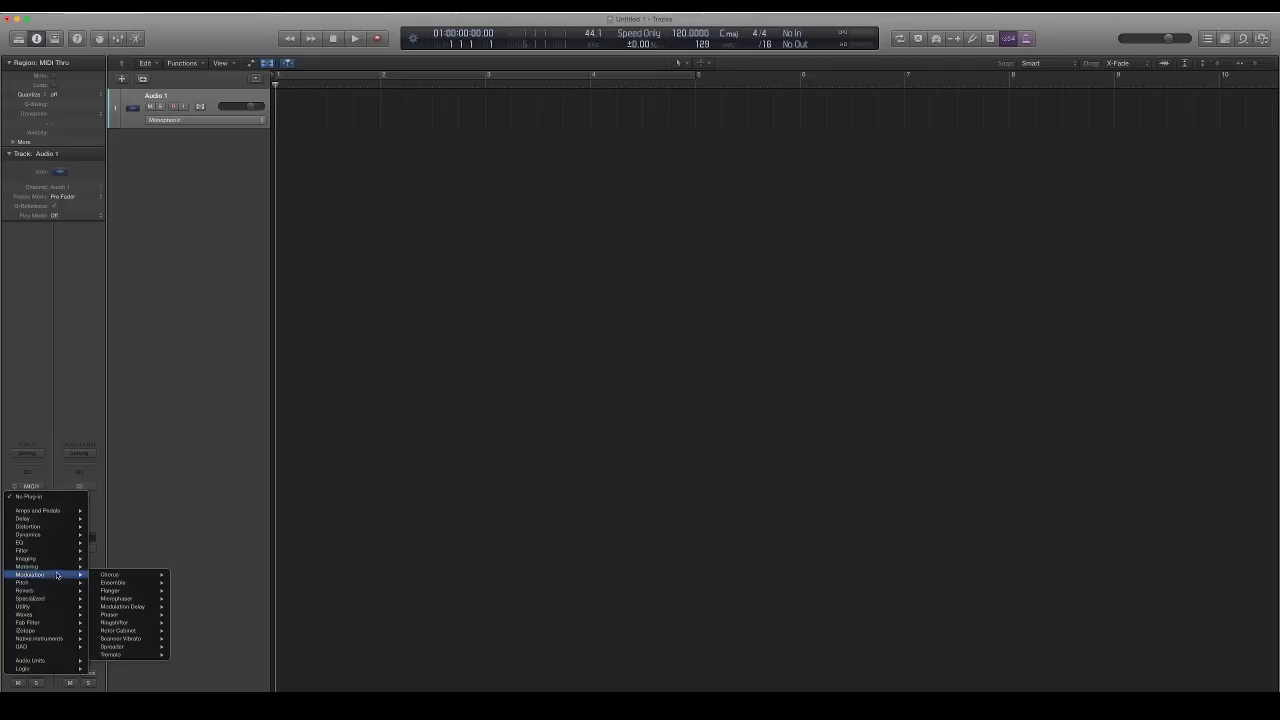
{"action": "mouse_move", "coordinate": [130, 567]}
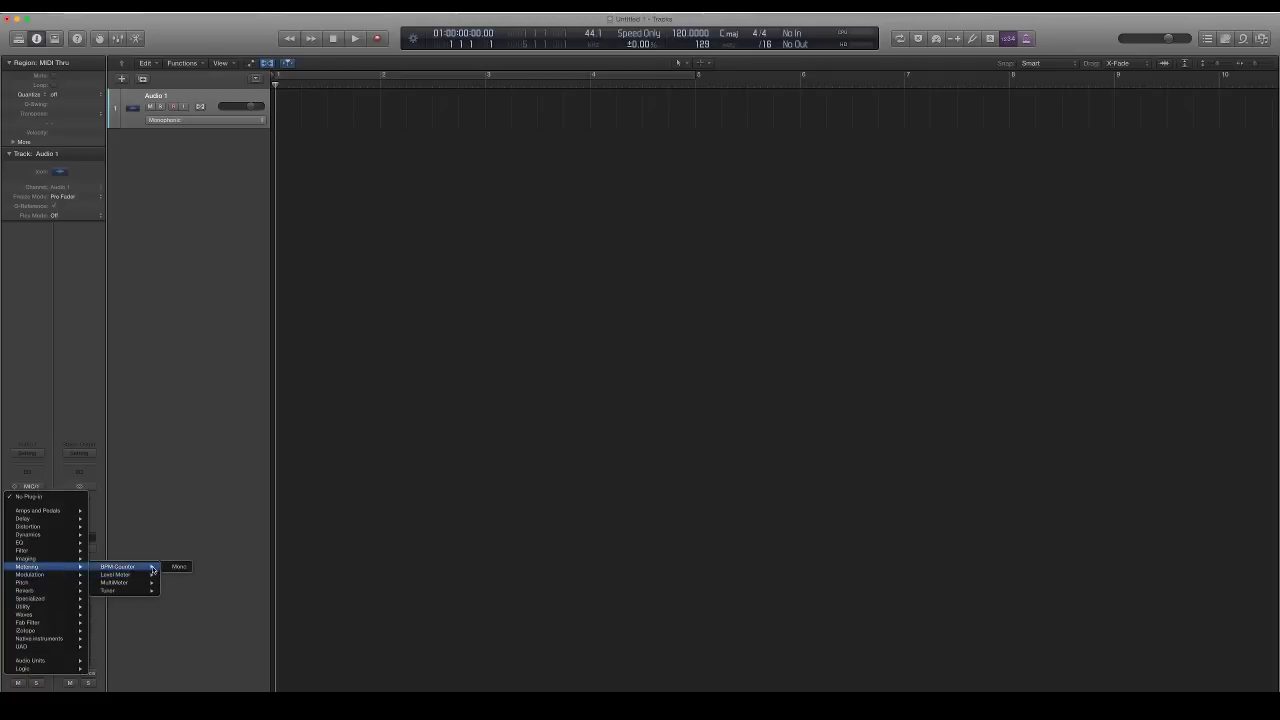
{"action": "left_click", "coordinate": [187, 568]}
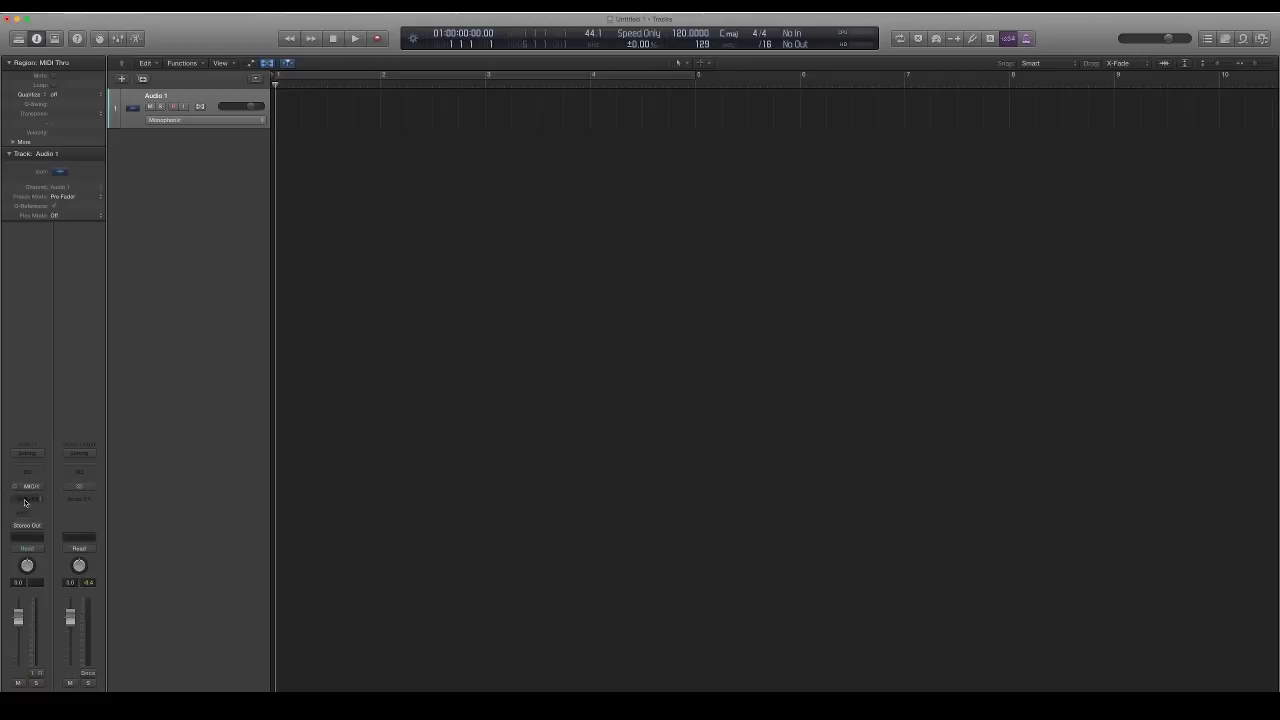
{"action": "left_click", "coordinate": [28, 496]}
{"action": "mouse_move", "coordinate": [52, 570]}
{"action": "left_click", "coordinate": [422, 453]}
Shrink the Audio 1 track's height with the Cmd+Up shortcut
{"action": "key", "text": "super+Up"}
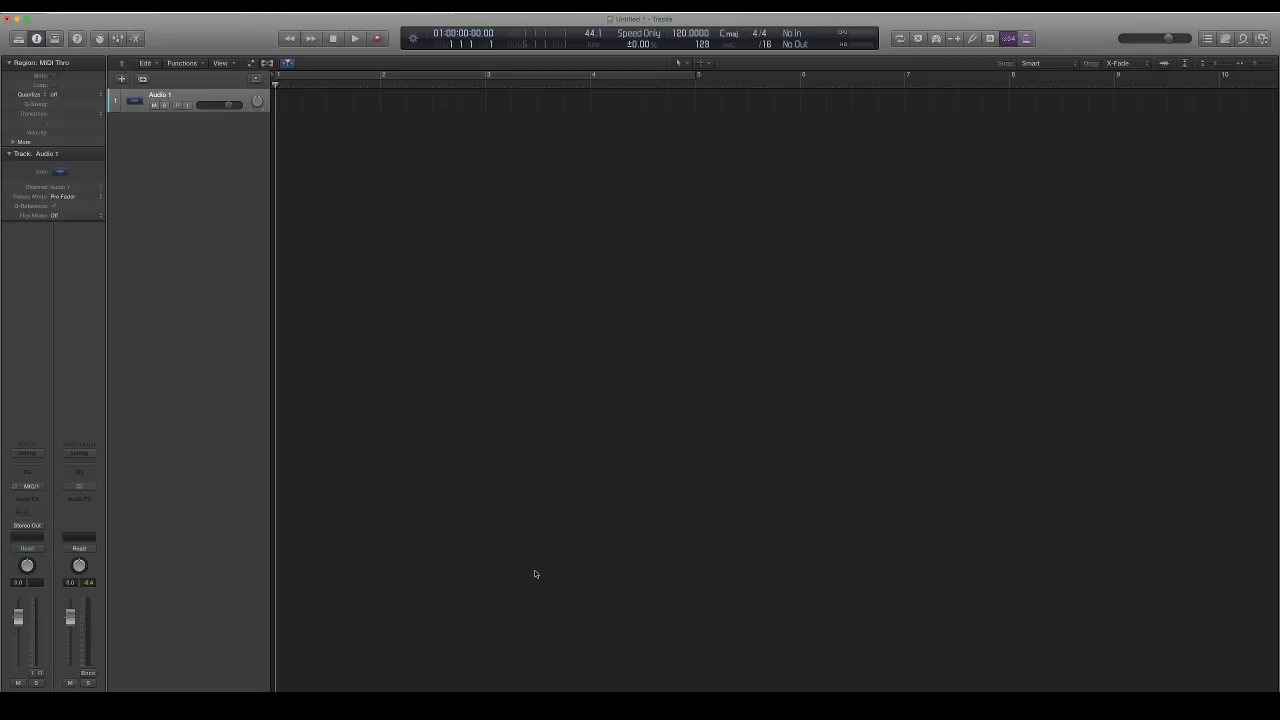
Drag the Erykah Badu mp3 from Finder's FEB 5 Crate folder into Logic's track area
{"action": "key", "text": "super+Tab"}
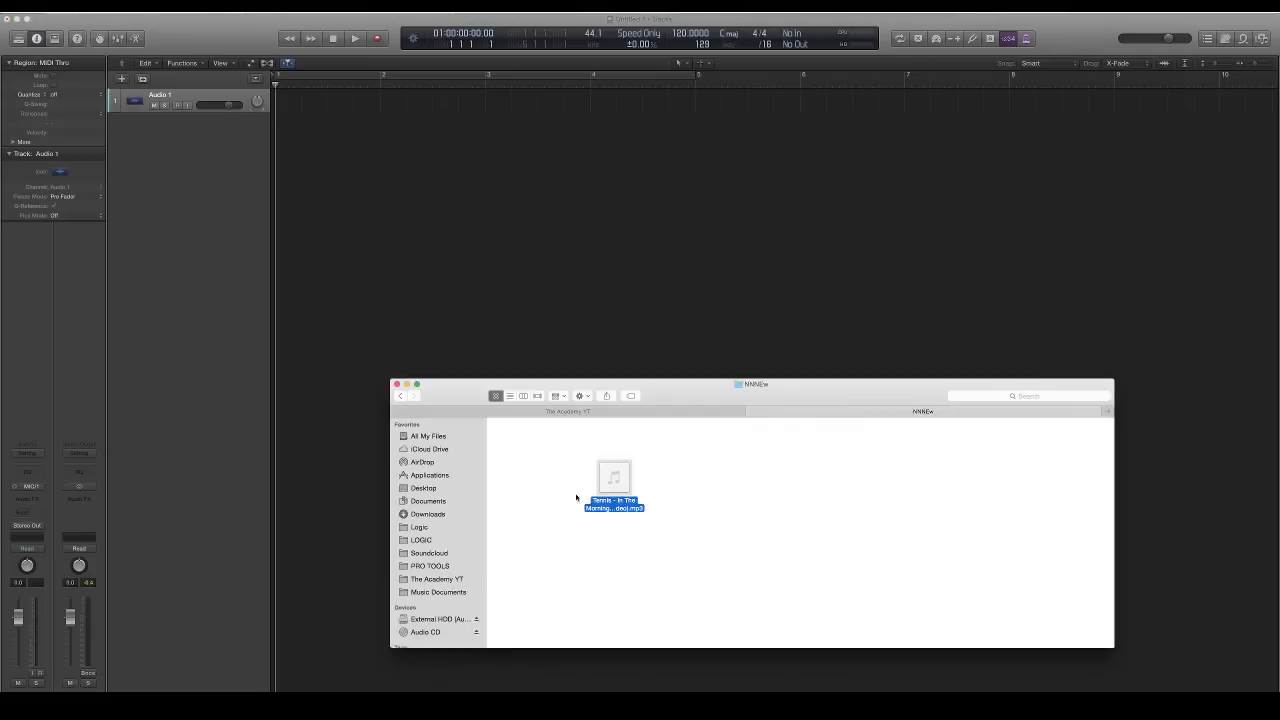
{"action": "left_click", "coordinate": [400, 396]}
{"action": "scroll", "coordinate": [720, 503], "scroll_direction": "up", "scroll_amount": 2}
{"action": "scroll", "coordinate": [776, 509], "scroll_direction": "up", "scroll_amount": 3}
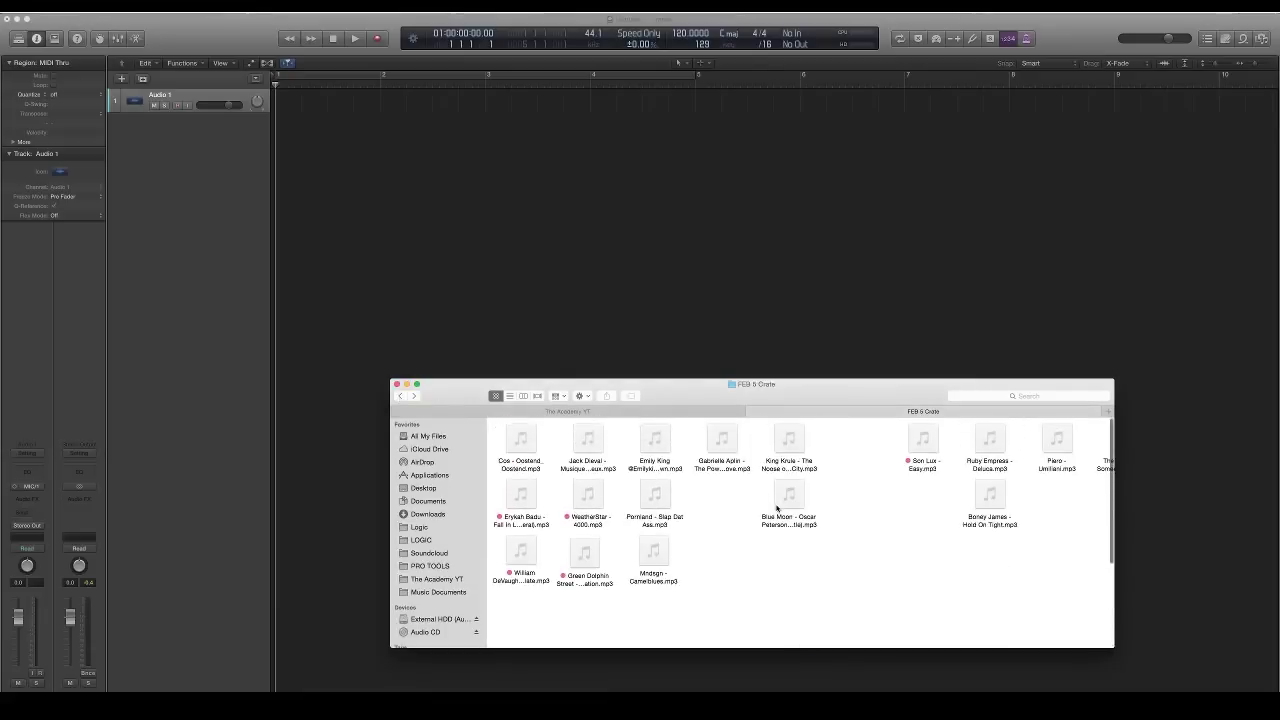
{"action": "left_click_drag", "start_coordinate": [516, 505], "coordinate": [289, 205]}
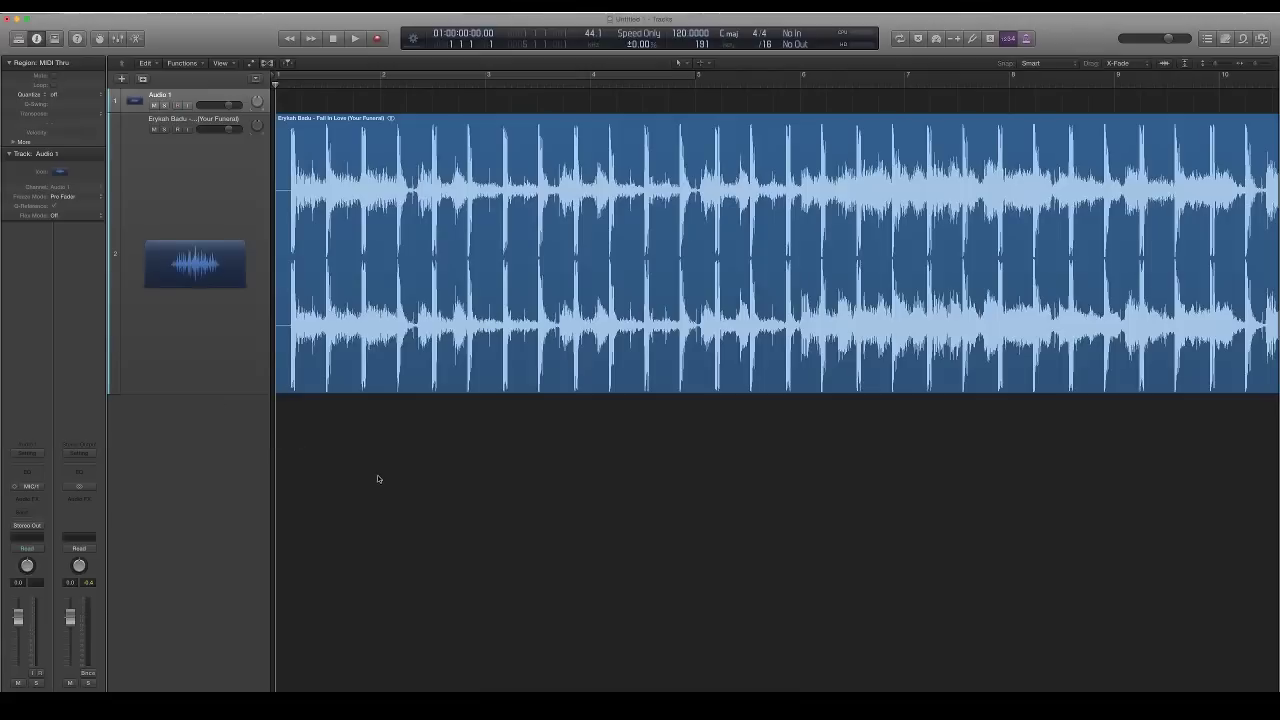
Show flex editing and zoom in on the 'Fall In Love (Your Funeral)' waveform
{"action": "left_click", "coordinate": [268, 63]}
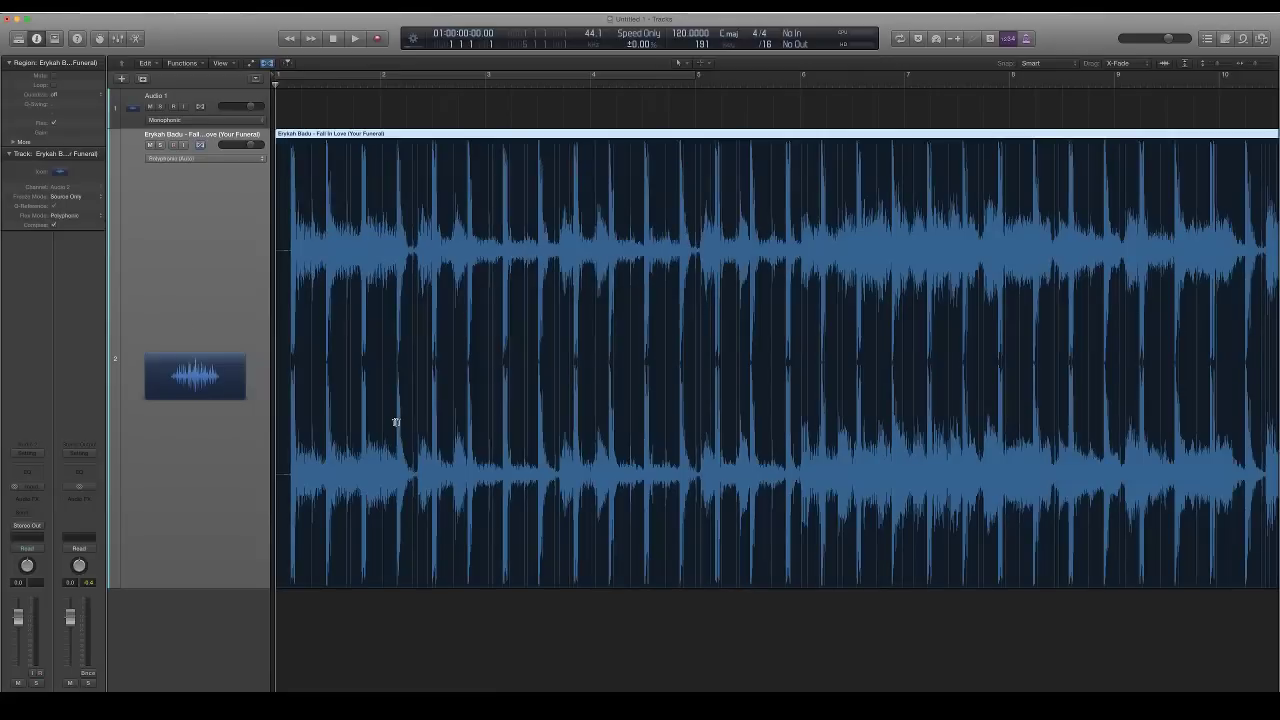
{"action": "scroll", "coordinate": [396, 422], "scroll_direction": "up", "scroll_amount": 5}
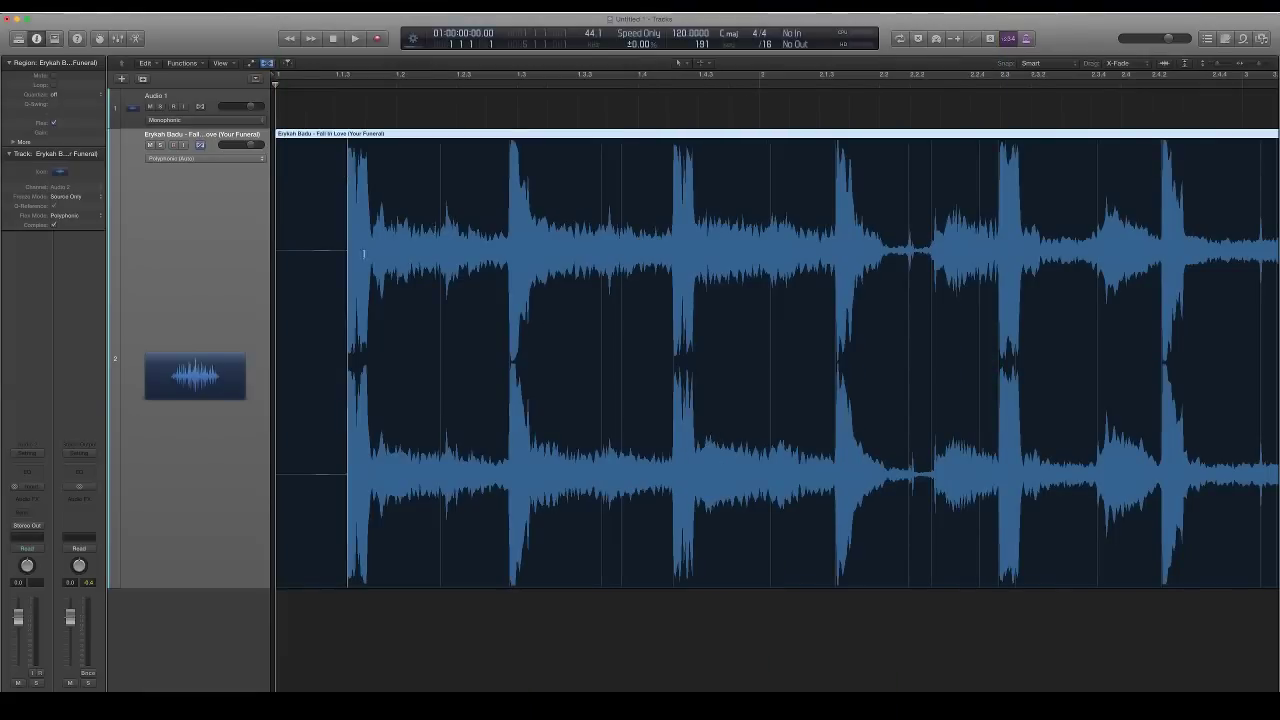
{"action": "scroll", "coordinate": [363, 254], "scroll_direction": "down", "scroll_amount": 3}
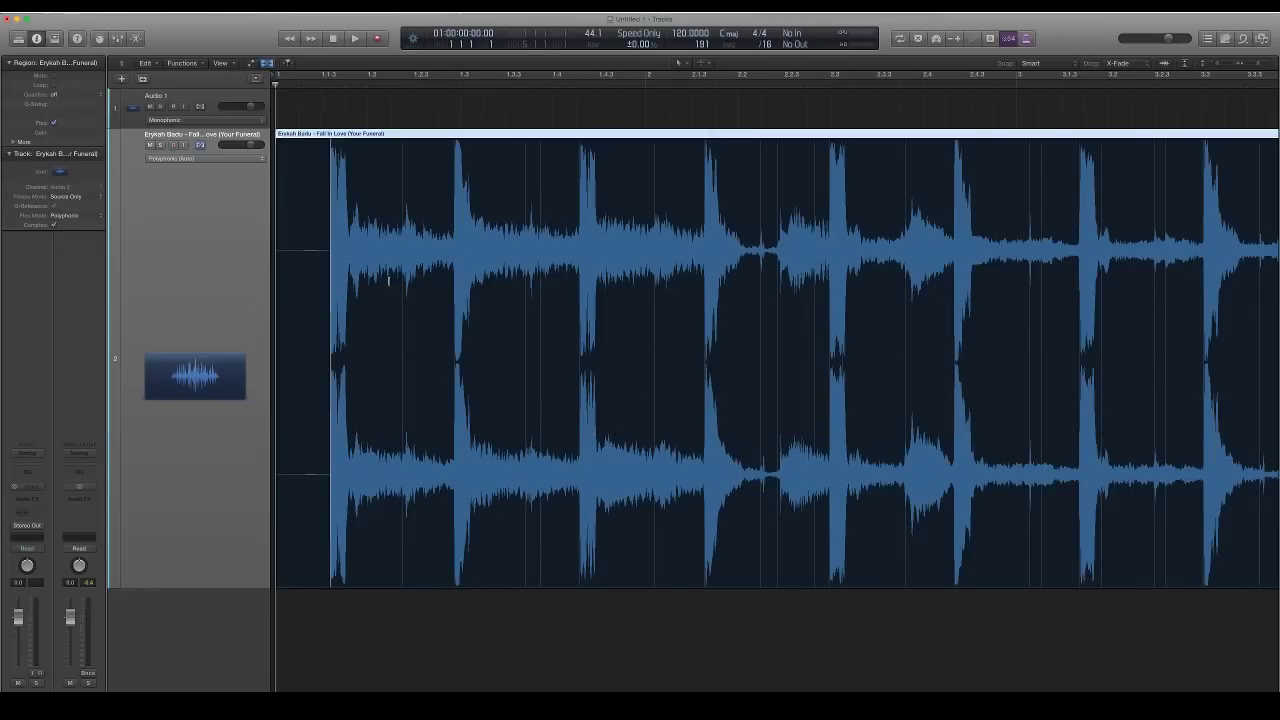
Split the sample region where the audio begins, delete the silent lead-in, and play it back
{"action": "right_click", "coordinate": [368, 134]}
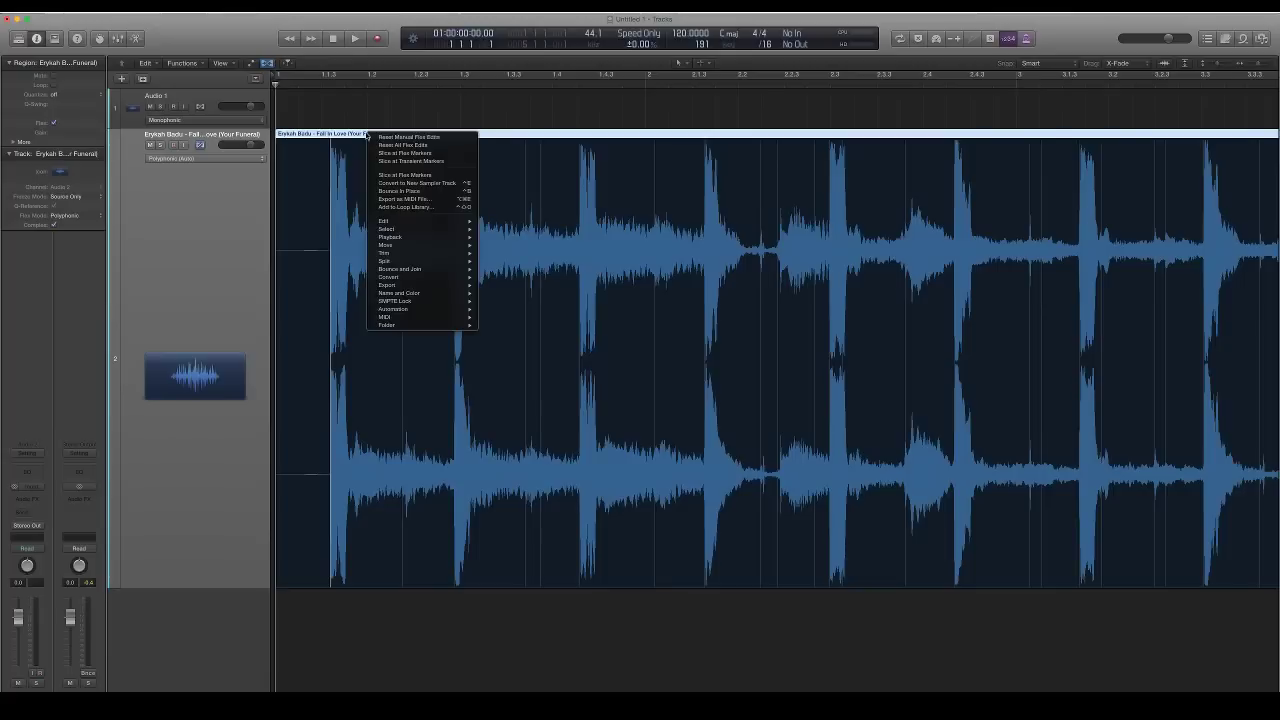
{"action": "left_click", "coordinate": [410, 154]}
{"action": "left_click", "coordinate": [302, 164]}
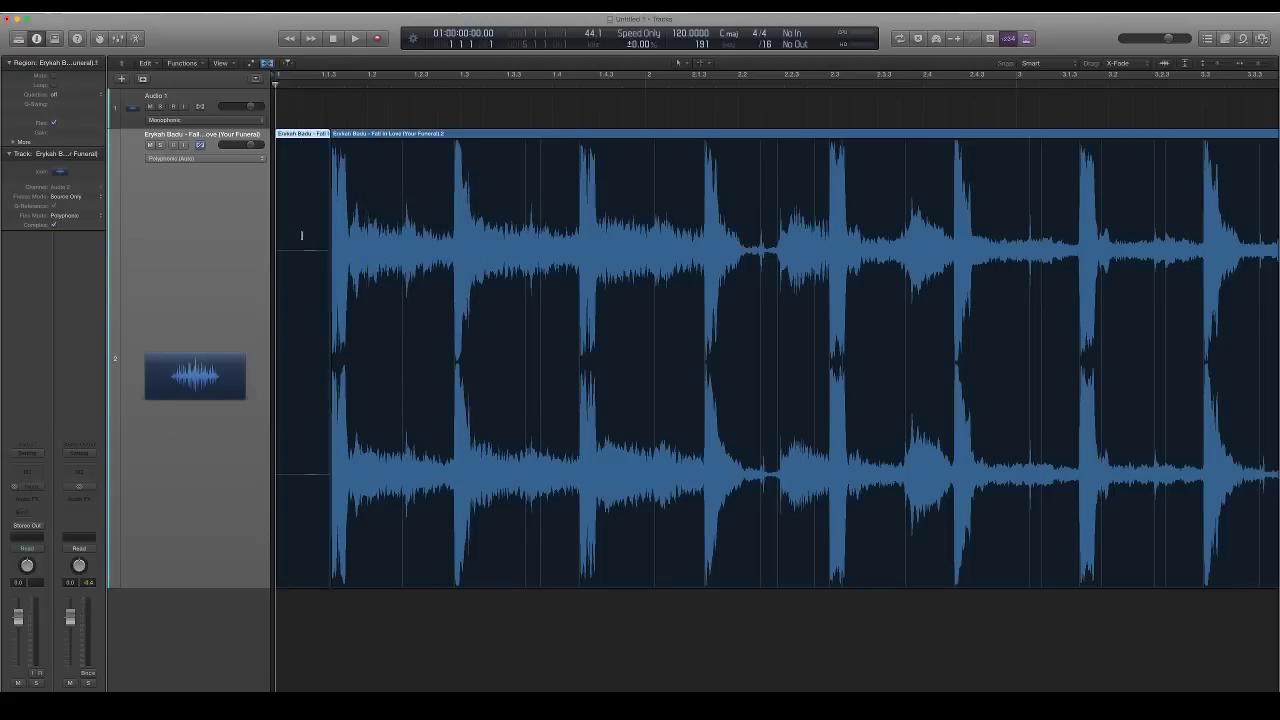
{"action": "key", "text": "Delete"}
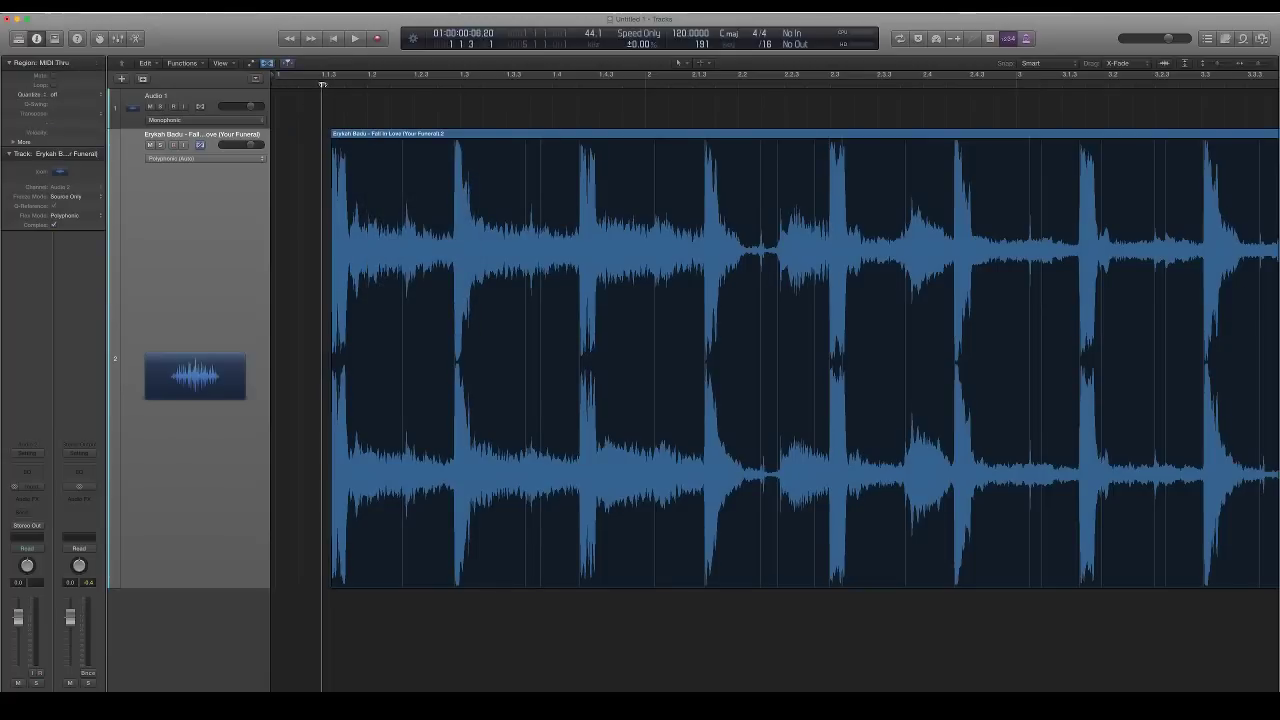
{"action": "key", "text": "space"}
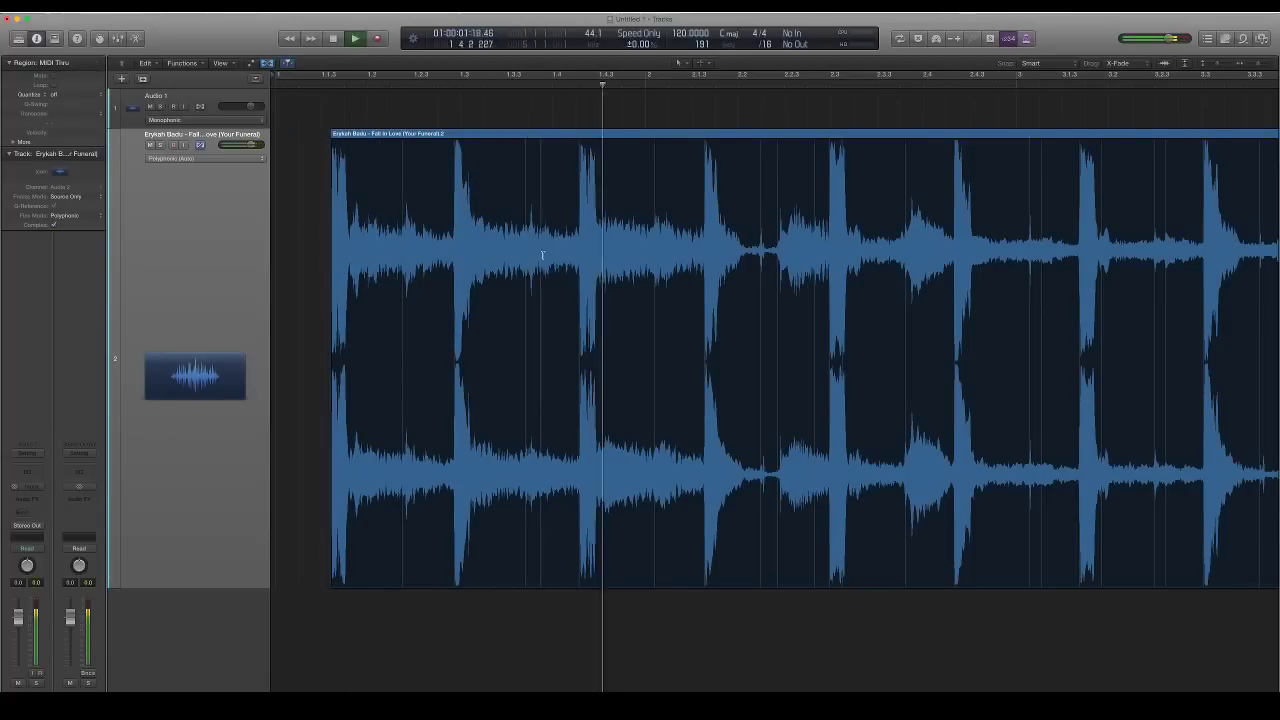
{"action": "key", "text": "super+Left"}
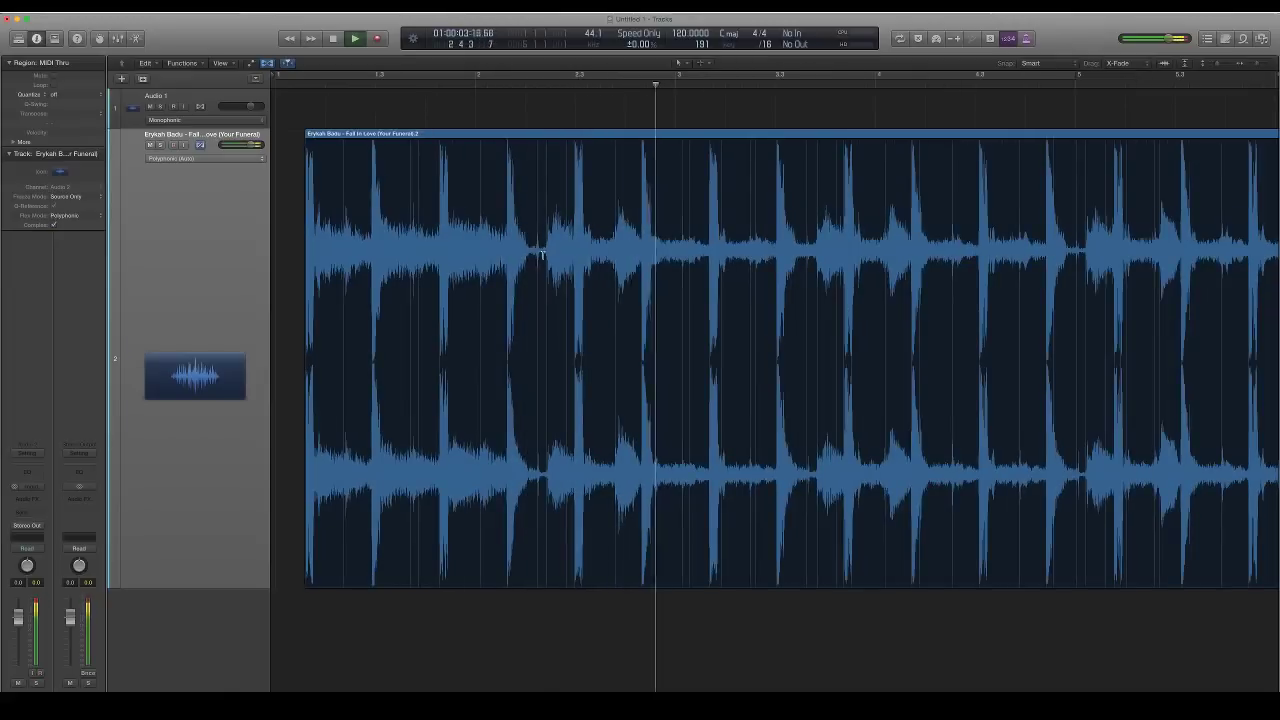
{"action": "key", "text": "super+Left"}
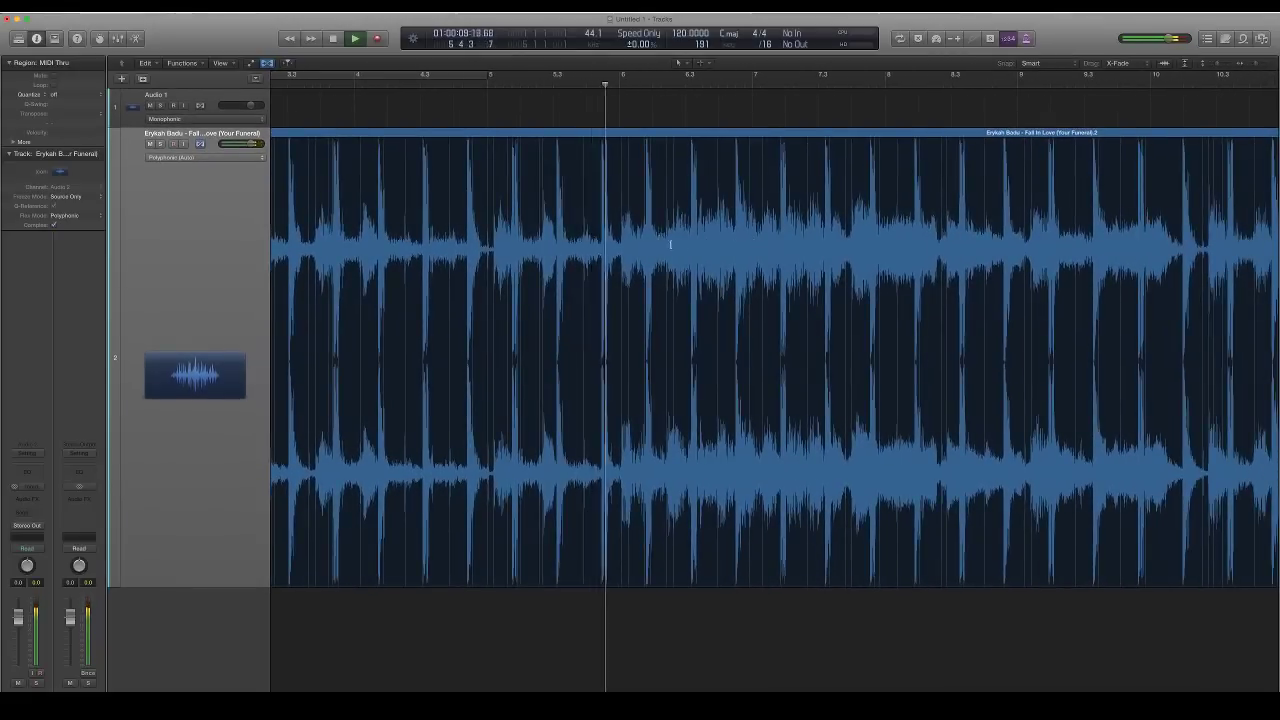
Split the sample region at the playhead and delete the part after the split
{"action": "left_click", "coordinate": [689, 137]}
{"action": "right_click", "coordinate": [672, 134]}
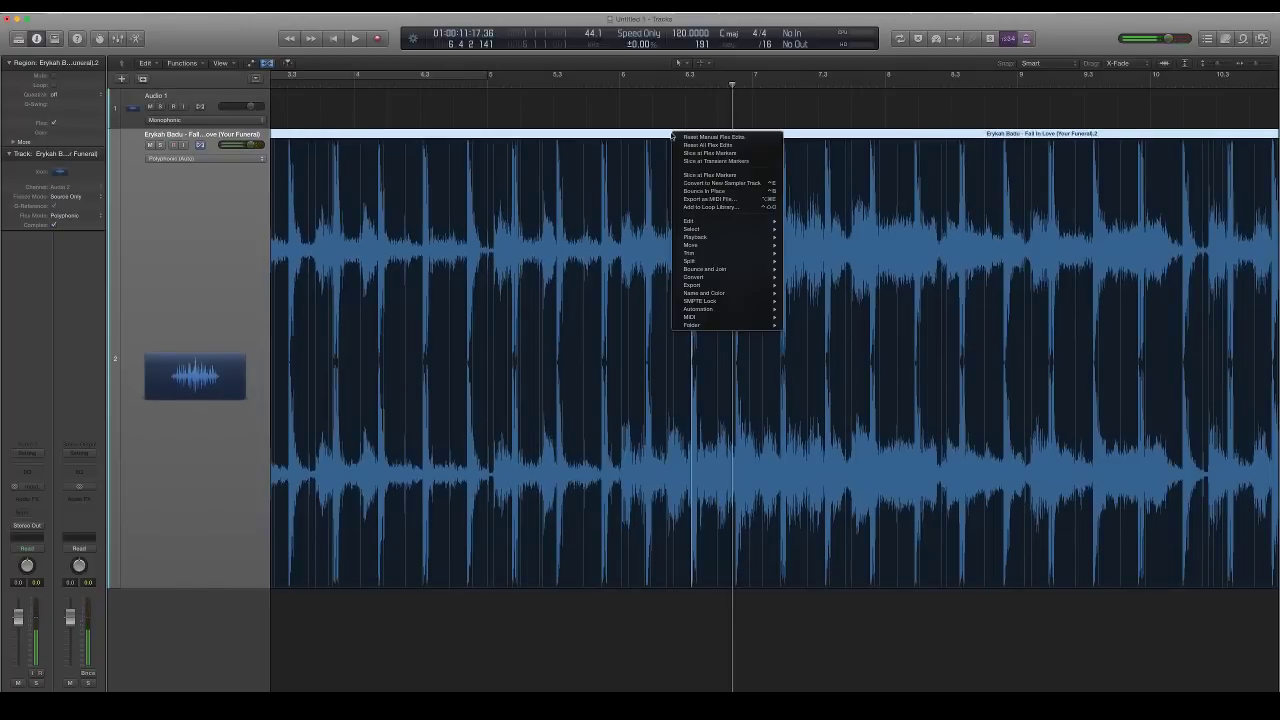
{"action": "left_click", "coordinate": [764, 176]}
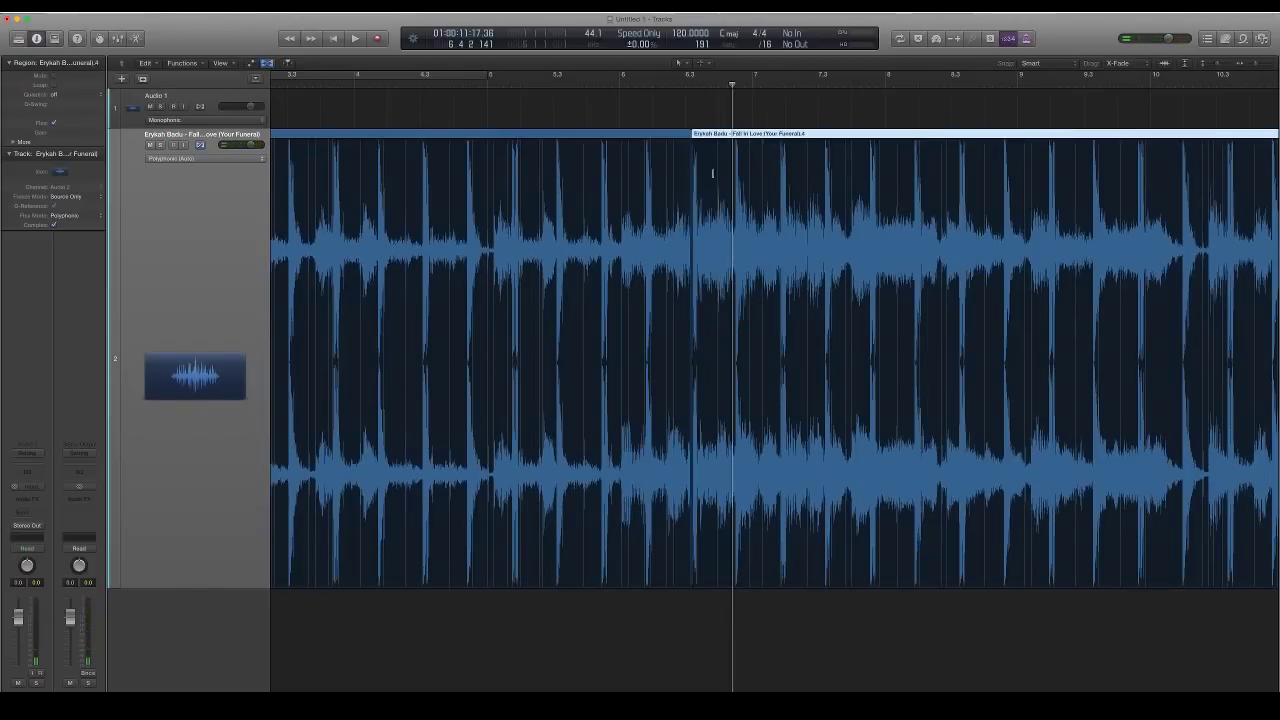
{"action": "key", "text": "Delete"}
{"action": "key", "text": "super+Left"}
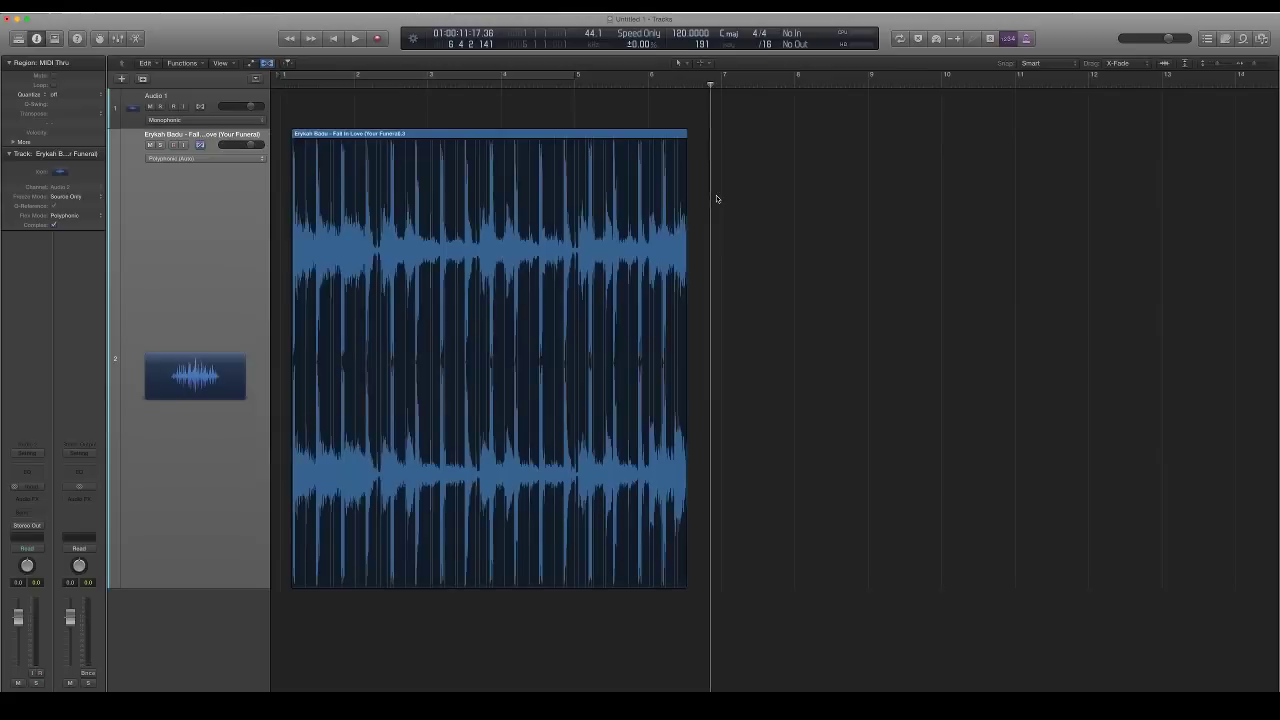
Select the remaining Erykah Badu region and zoom so it fills the view
{"action": "left_click", "coordinate": [411, 152]}
{"action": "left_click", "coordinate": [643, 285]}
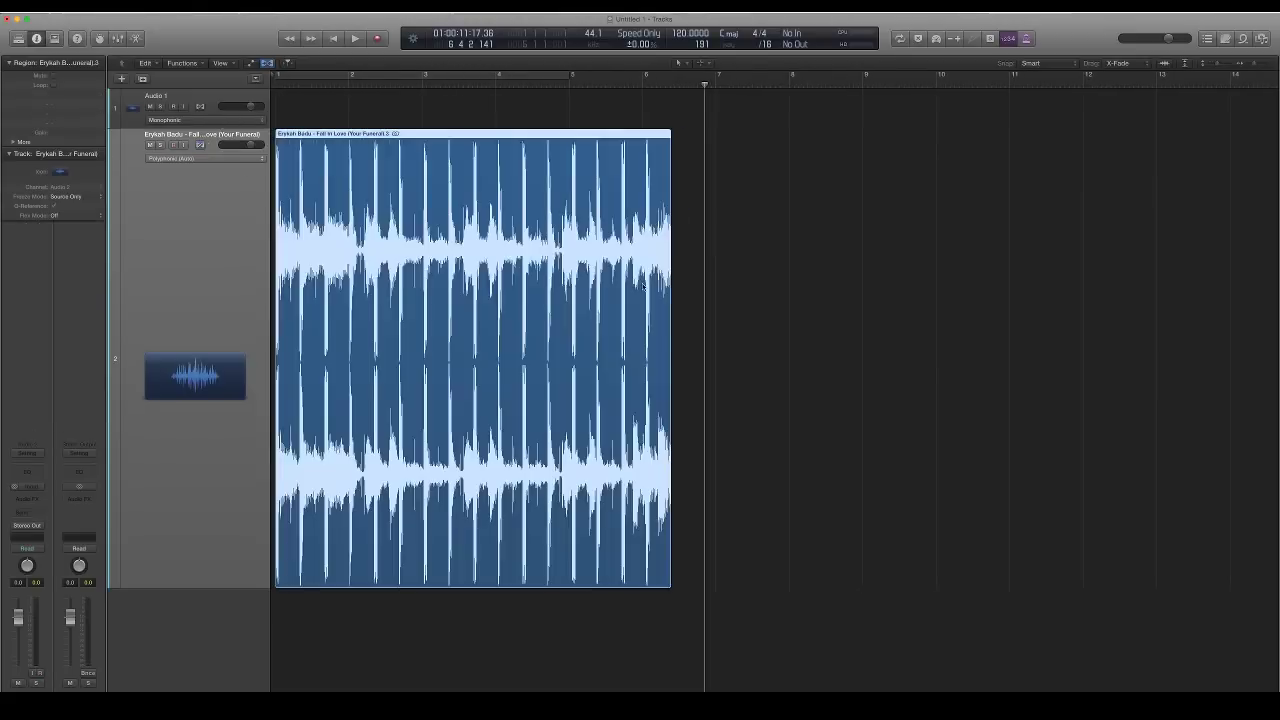
{"action": "key", "text": "z"}
{"action": "key", "text": "super+Right"}
{"action": "key", "text": "super+Right"}
{"action": "key", "text": "super+Right"}
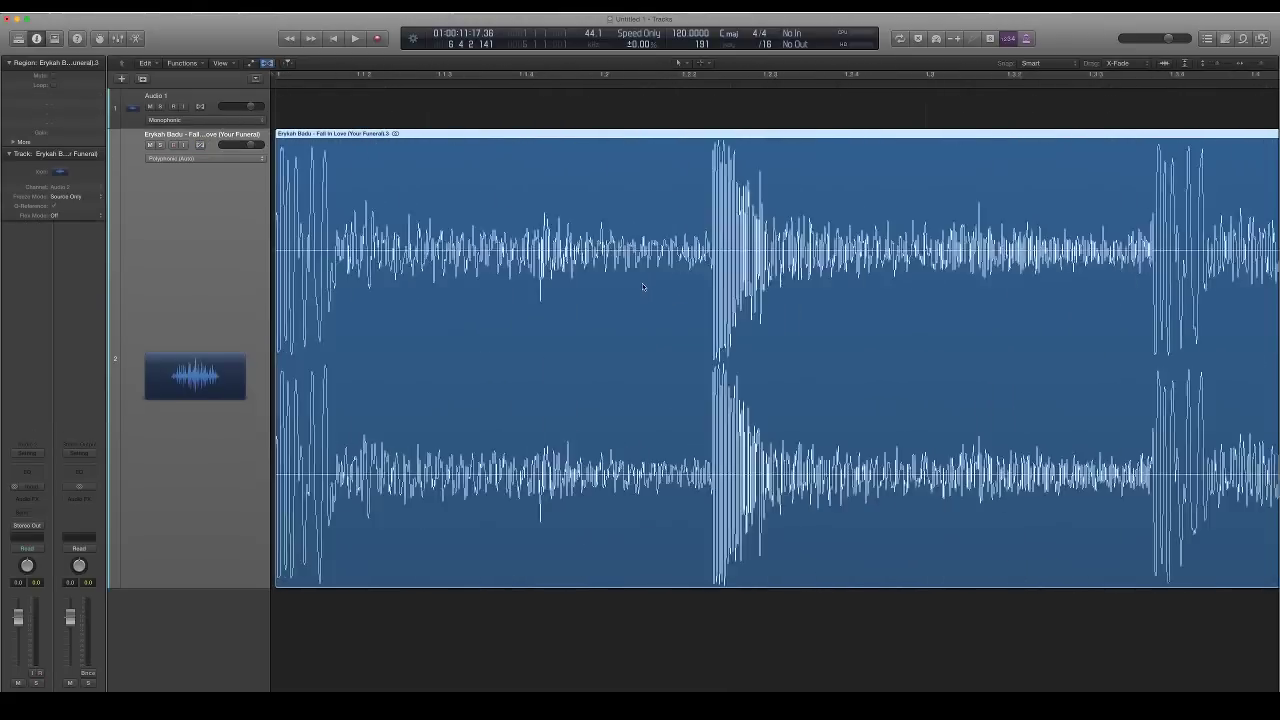
{"action": "key", "text": "super+Left"}
{"action": "key", "text": "super+Left"}
{"action": "key", "text": "super+Left"}
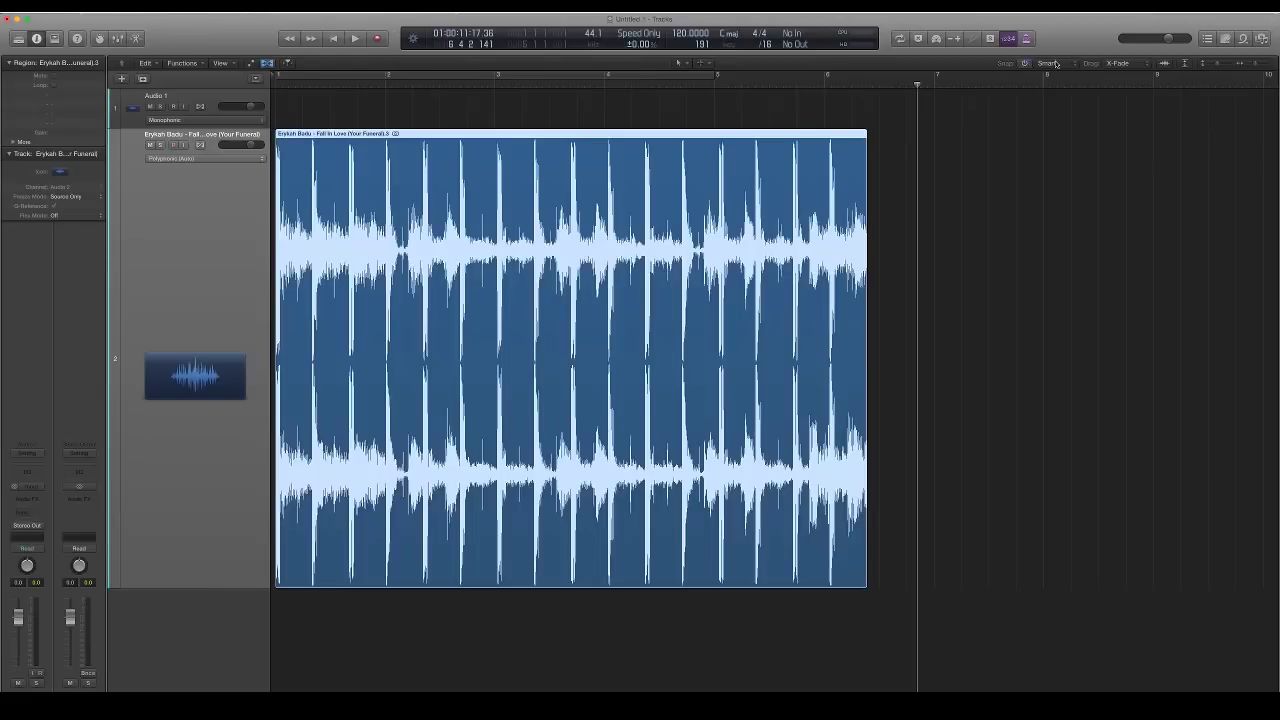
{"action": "left_click", "coordinate": [1026, 38]}
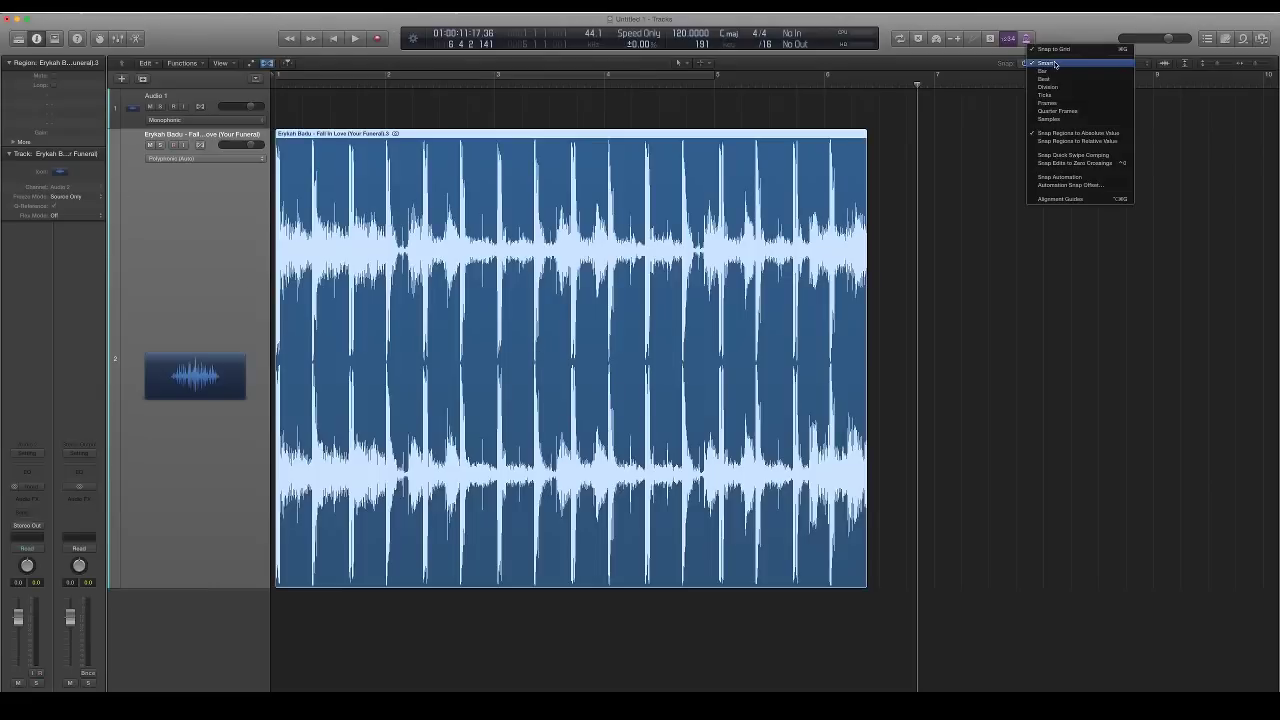
{"action": "left_click", "coordinate": [1086, 136]}
{"action": "key", "text": "cmd+Right"}
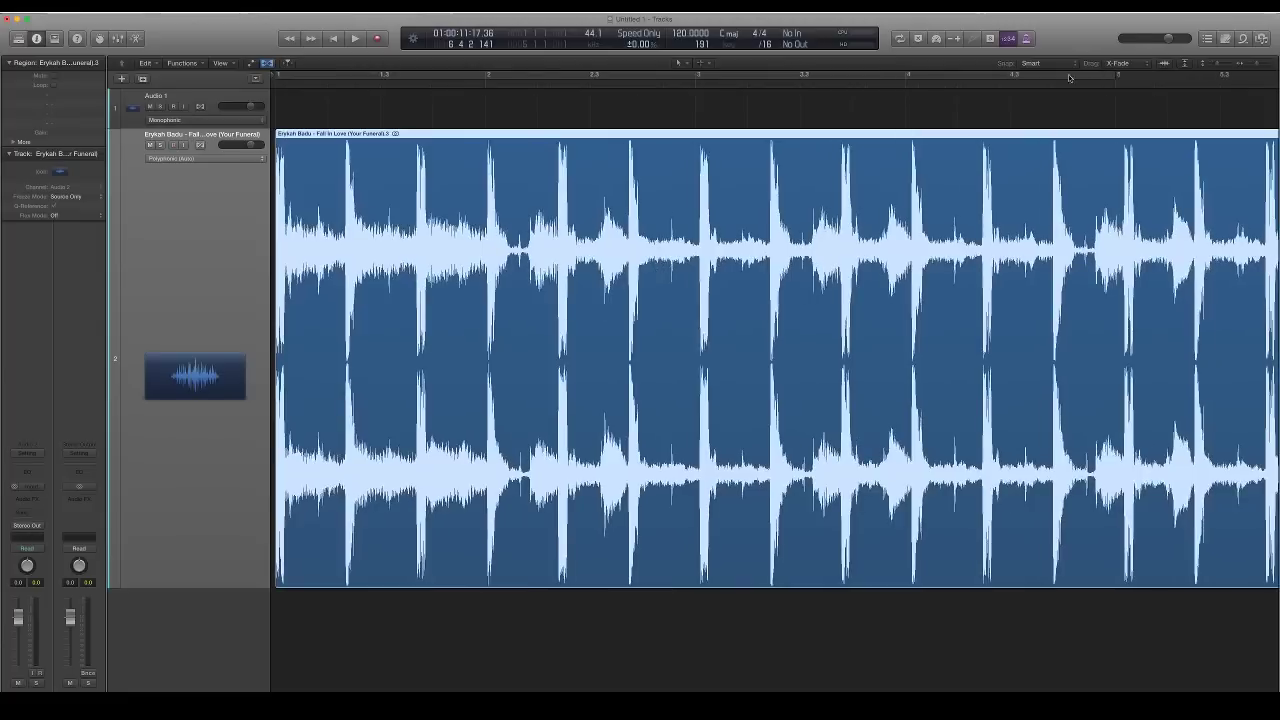
{"action": "left_click", "coordinate": [1026, 38]}
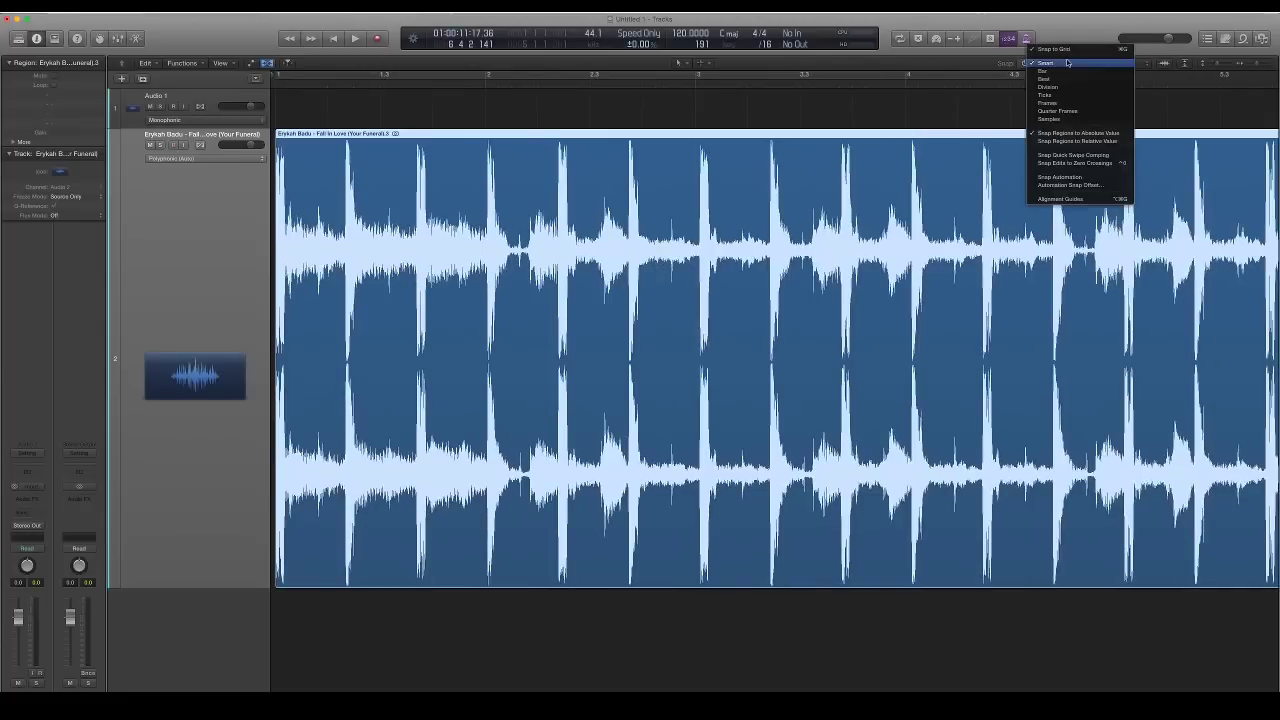
{"action": "left_click", "coordinate": [915, 114]}
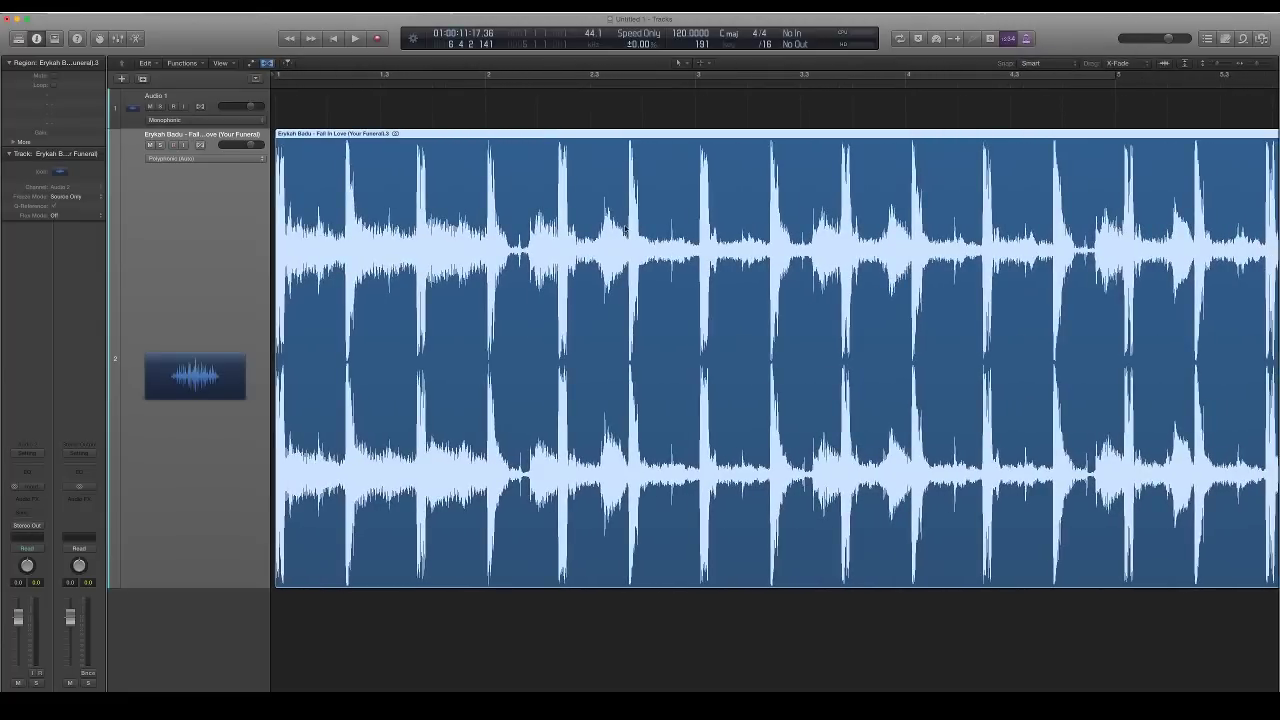
{"action": "key", "text": "super+Left"}
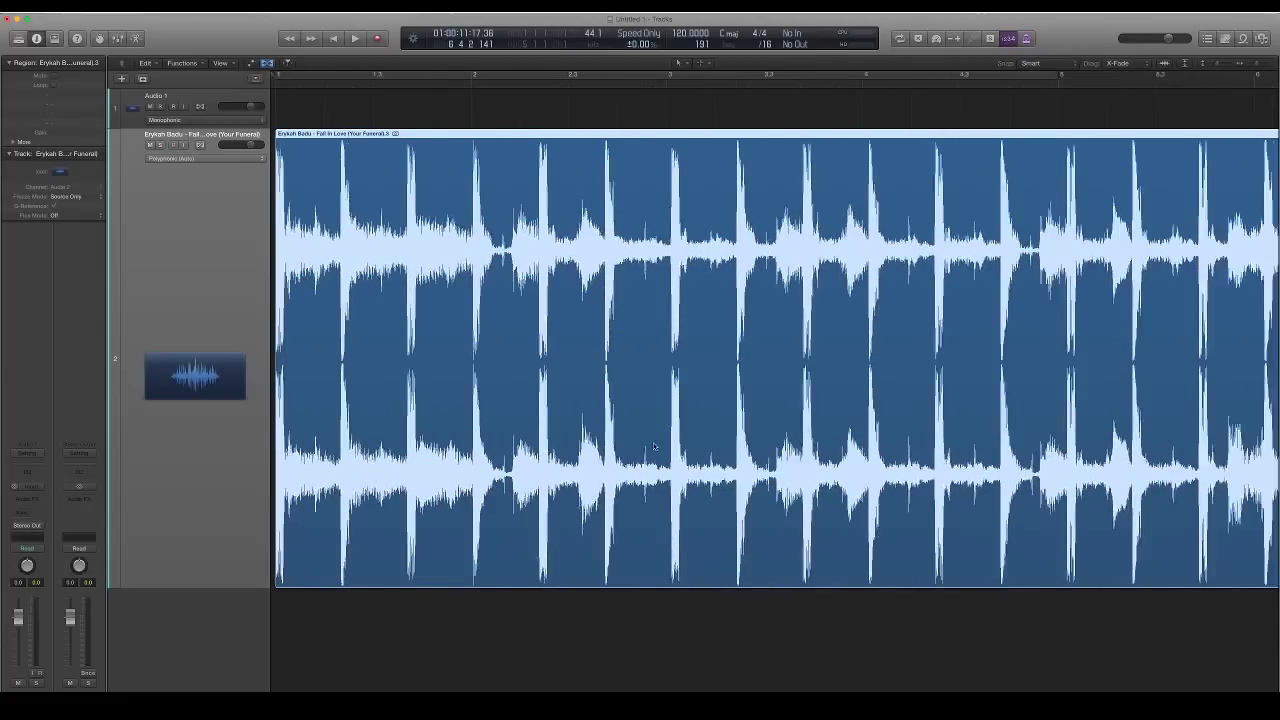
Place the playhead at bar 5 and lower the tempo to 88 BPM so the region ends there
{"action": "left_click", "coordinate": [719, 84]}
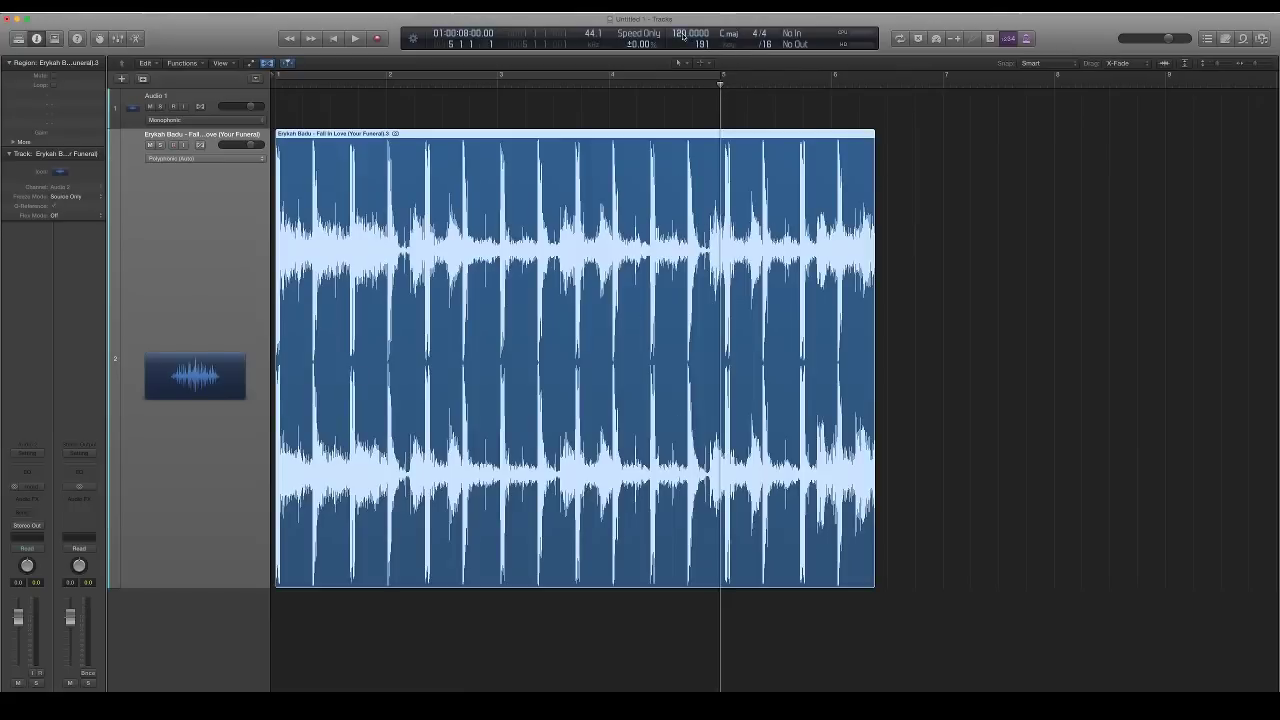
{"action": "left_click_drag", "start_coordinate": [684, 33], "coordinate": [684, 52]}
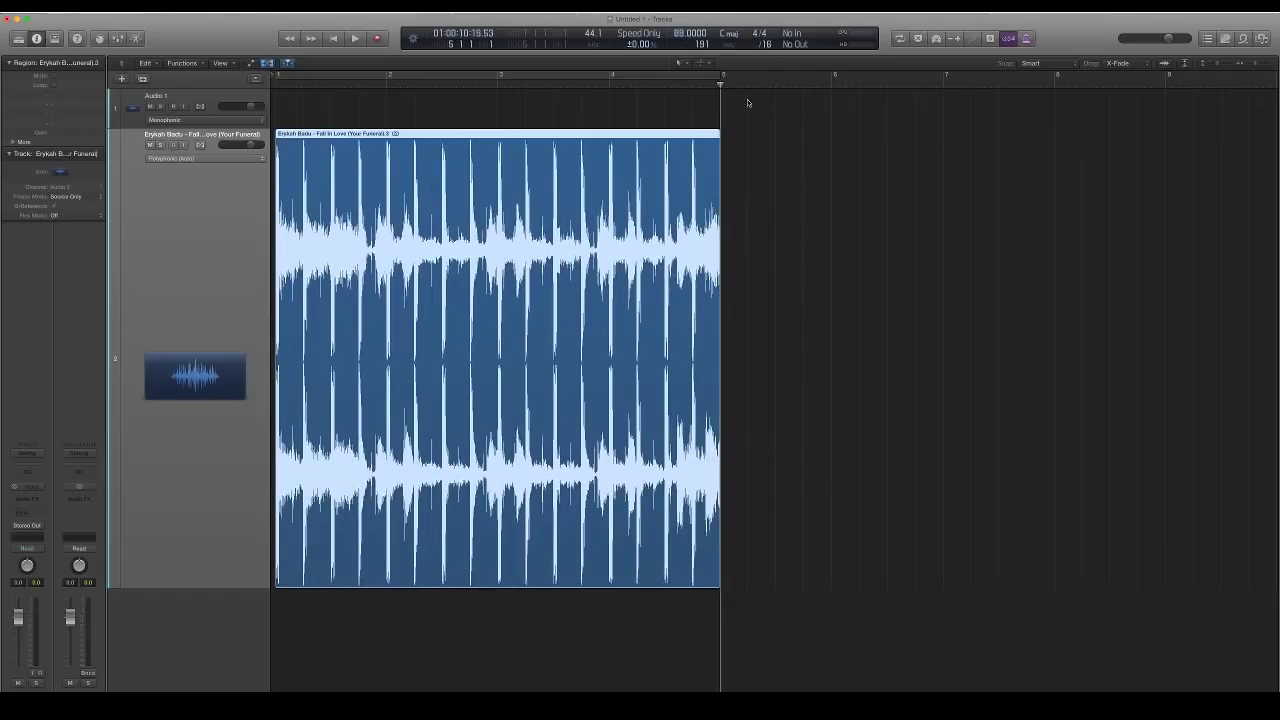
{"action": "scroll", "coordinate": [745, 454], "scroll_direction": "up", "scroll_amount": 3}
{"action": "scroll", "coordinate": [700, 400], "scroll_direction": "down", "scroll_amount": 5}
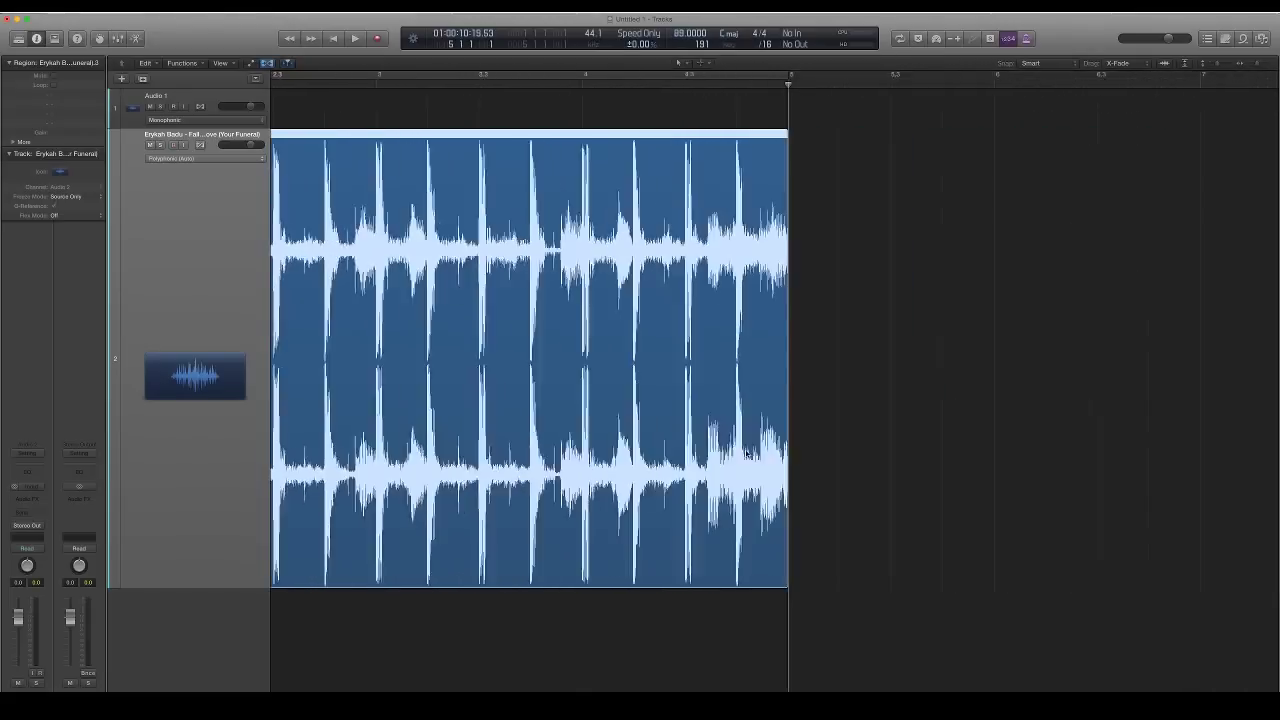
{"action": "left_click", "coordinate": [629, 347]}
{"action": "key", "text": "super+Right"}
{"action": "key", "text": "super+Right"}
{"action": "key", "text": "super+Right"}
{"action": "key", "text": "super+Right"}
{"action": "key", "text": "super+Right"}
{"action": "key", "text": "super+Right"}
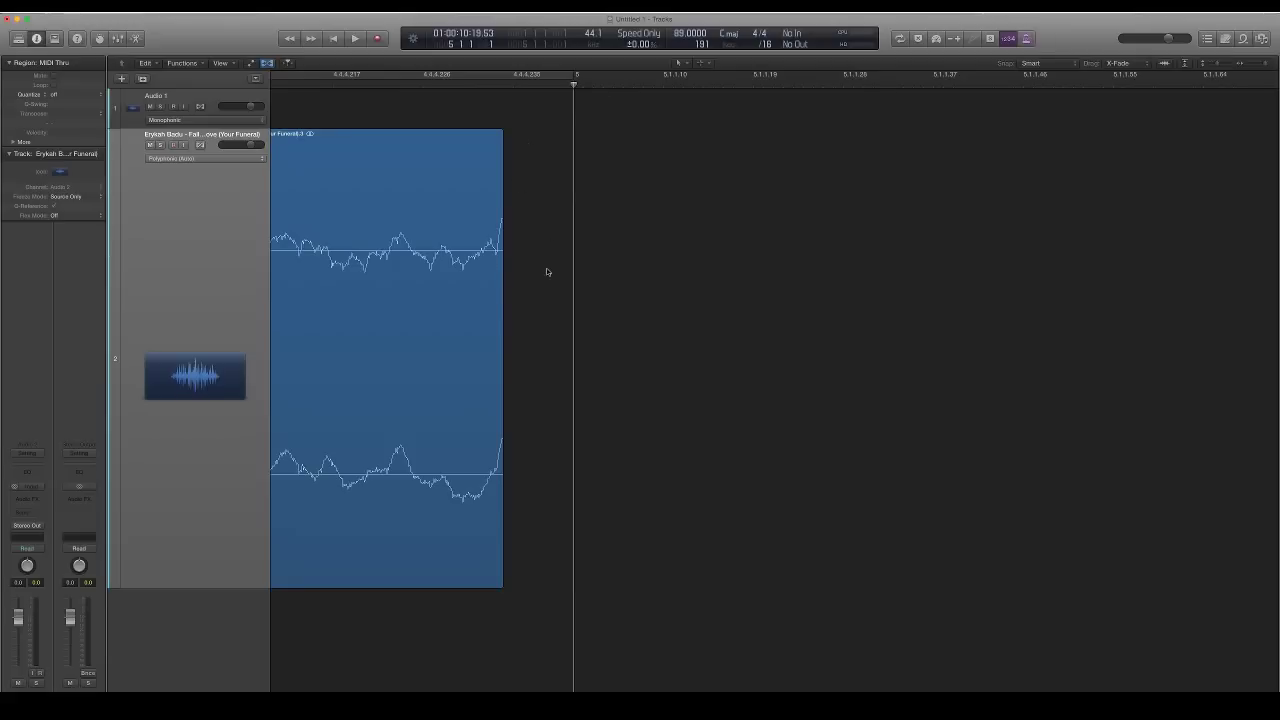
Time-stretch the Erykah Badu region so it ends exactly at bar 5, spanning four bars
{"action": "key", "text": "super+Left"}
{"action": "key", "text": "super+Left"}
{"action": "key", "text": "super+Left"}
{"action": "key", "text": "super+Left"}
{"action": "key", "text": "super+Left"}
{"action": "key", "text": "super+Left"}
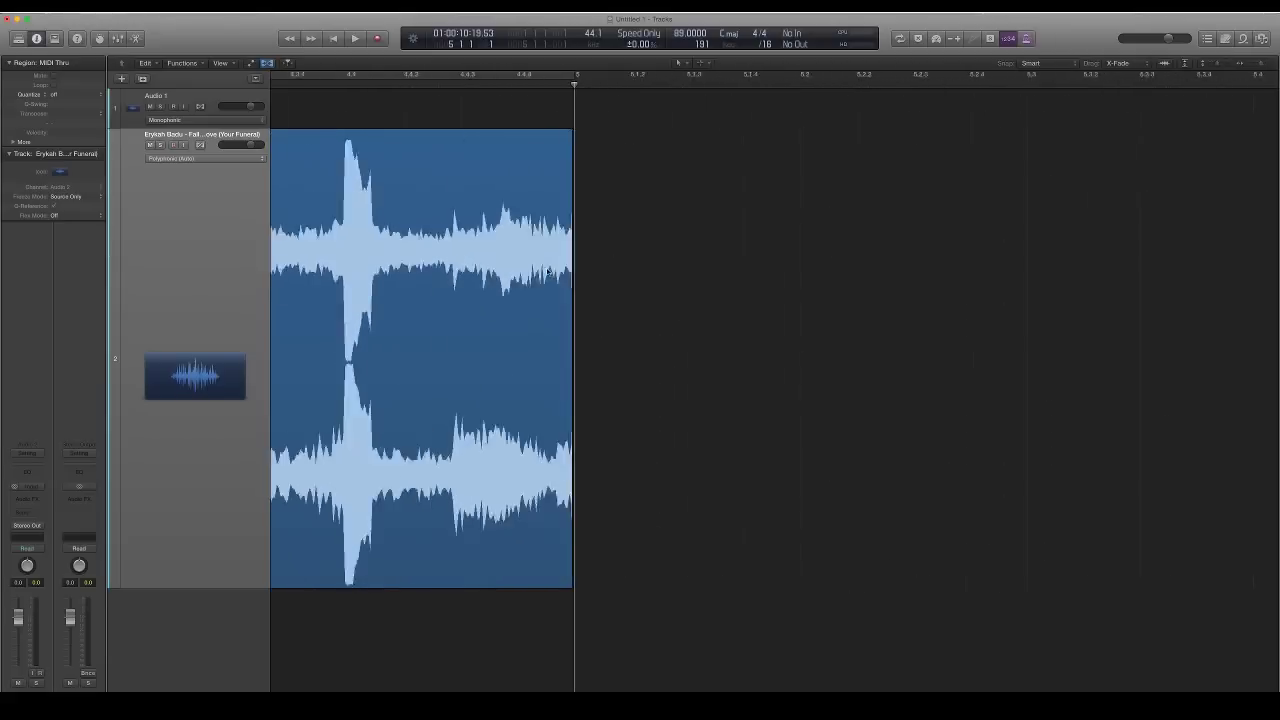
{"action": "key", "text": "super+Right"}
{"action": "key", "text": "super+Right"}
{"action": "key", "text": "super+Right"}
{"action": "key", "text": "super+Right"}
{"action": "key", "text": "super+Right"}
{"action": "key", "text": "super+Right"}
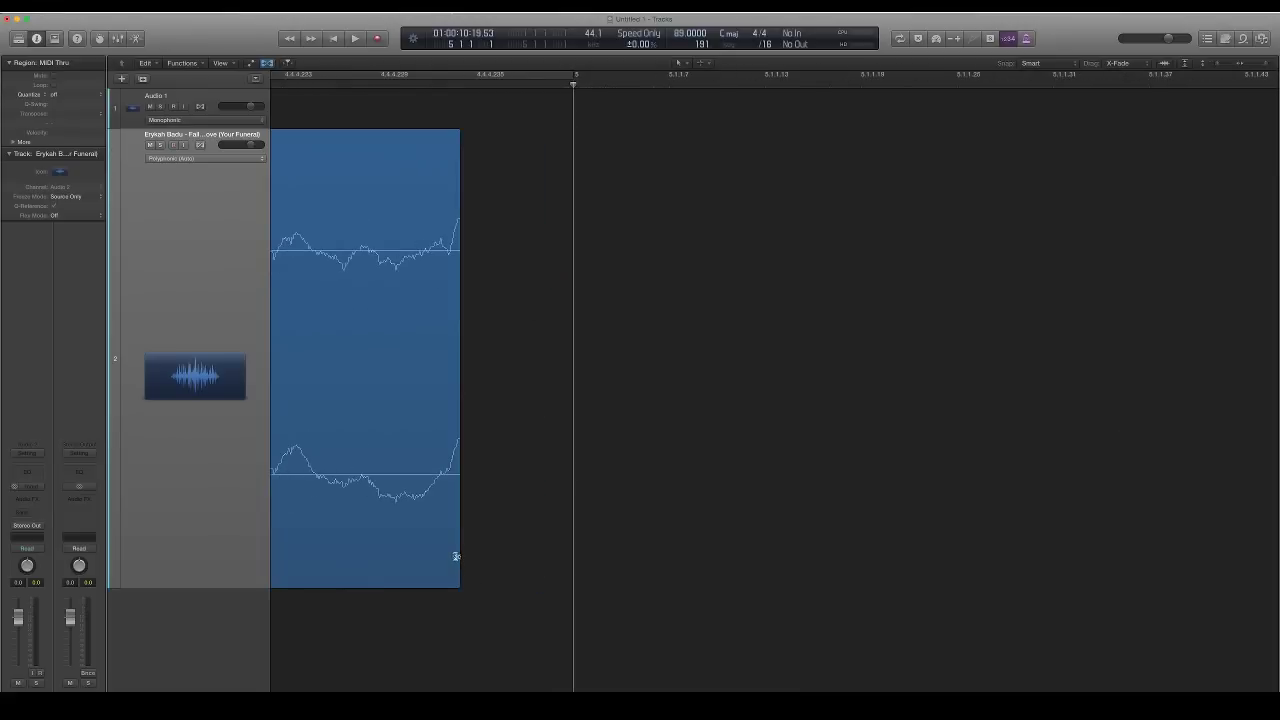
{"action": "left_click_drag", "start_coordinate": [455, 556], "coordinate": [691, 517]}
{"action": "key", "text": "super+Left"}
{"action": "key", "text": "super+Left"}
{"action": "key", "text": "super+Left"}
{"action": "key", "text": "super+Left"}
{"action": "key", "text": "super+Left"}
{"action": "key", "text": "super+Left"}
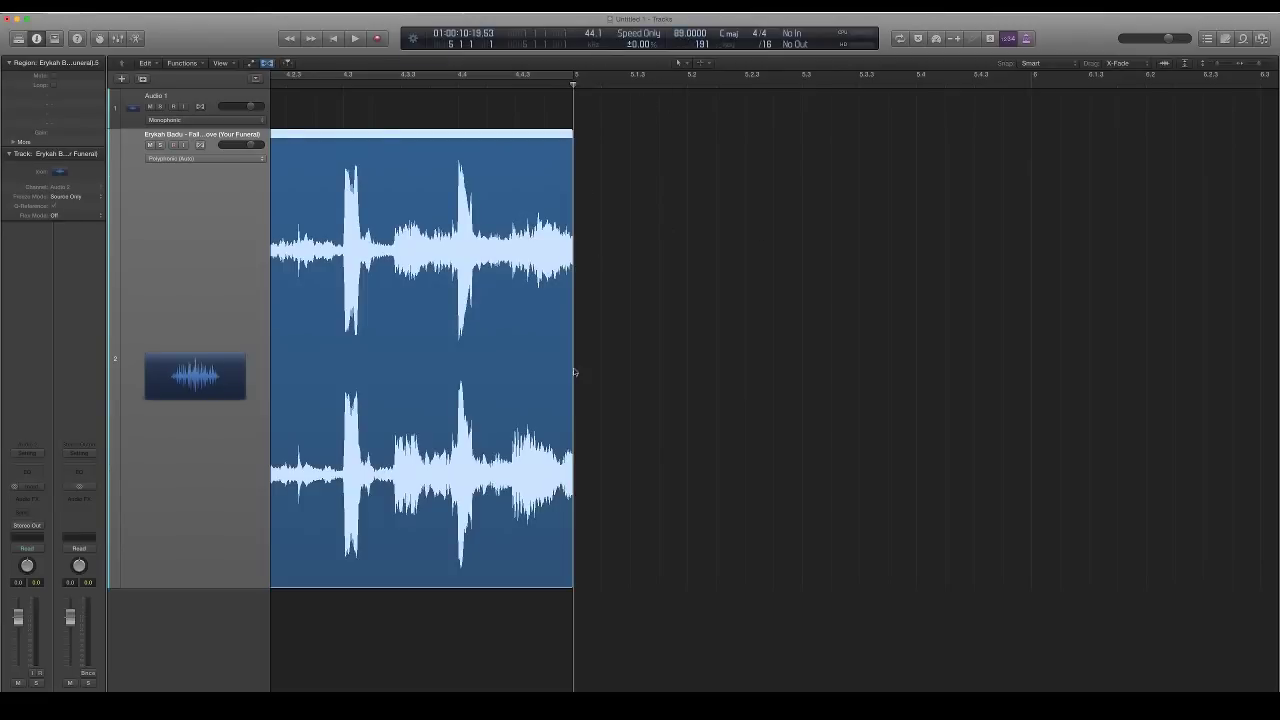
{"action": "key", "text": "super+Left"}
{"action": "key", "text": "super+Left"}
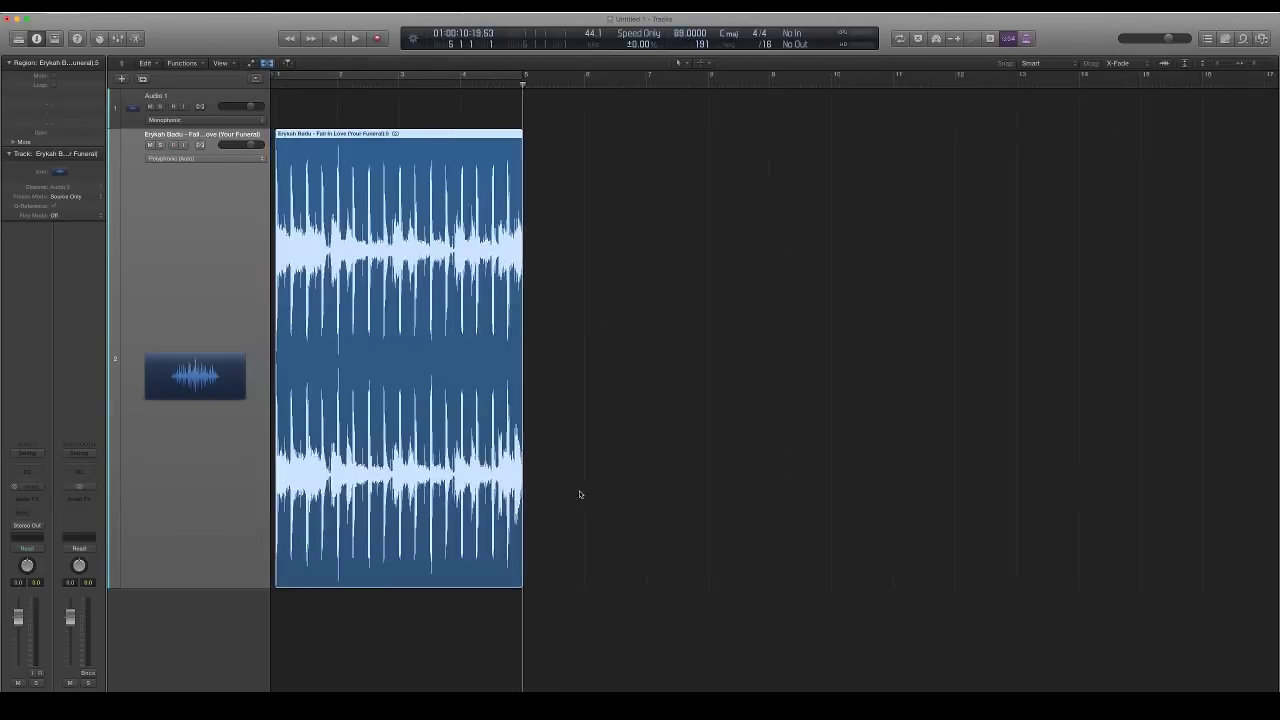
{"action": "key", "text": "super+Right"}
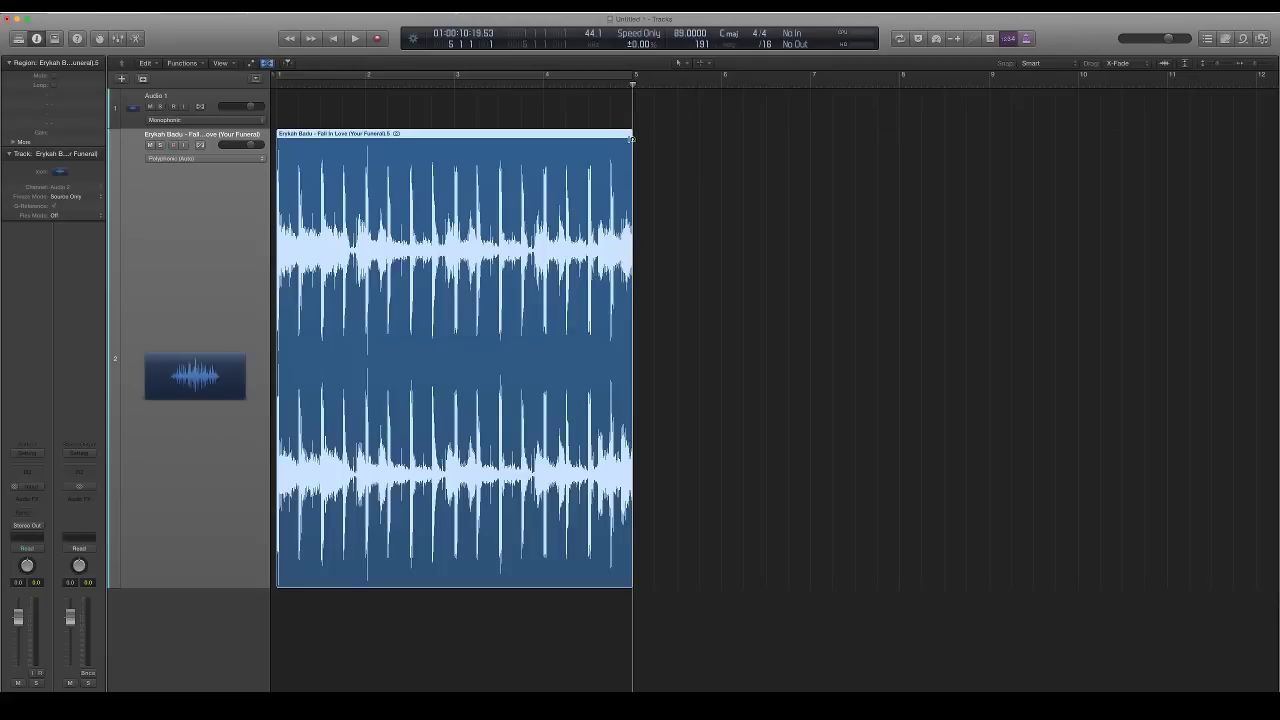
Loop the sample region out to bar 11 and play a cycle range over bars 1–5
{"action": "left_click_drag", "start_coordinate": [630, 138], "coordinate": [988, 185]}
{"action": "left_click", "coordinate": [527, 77]}
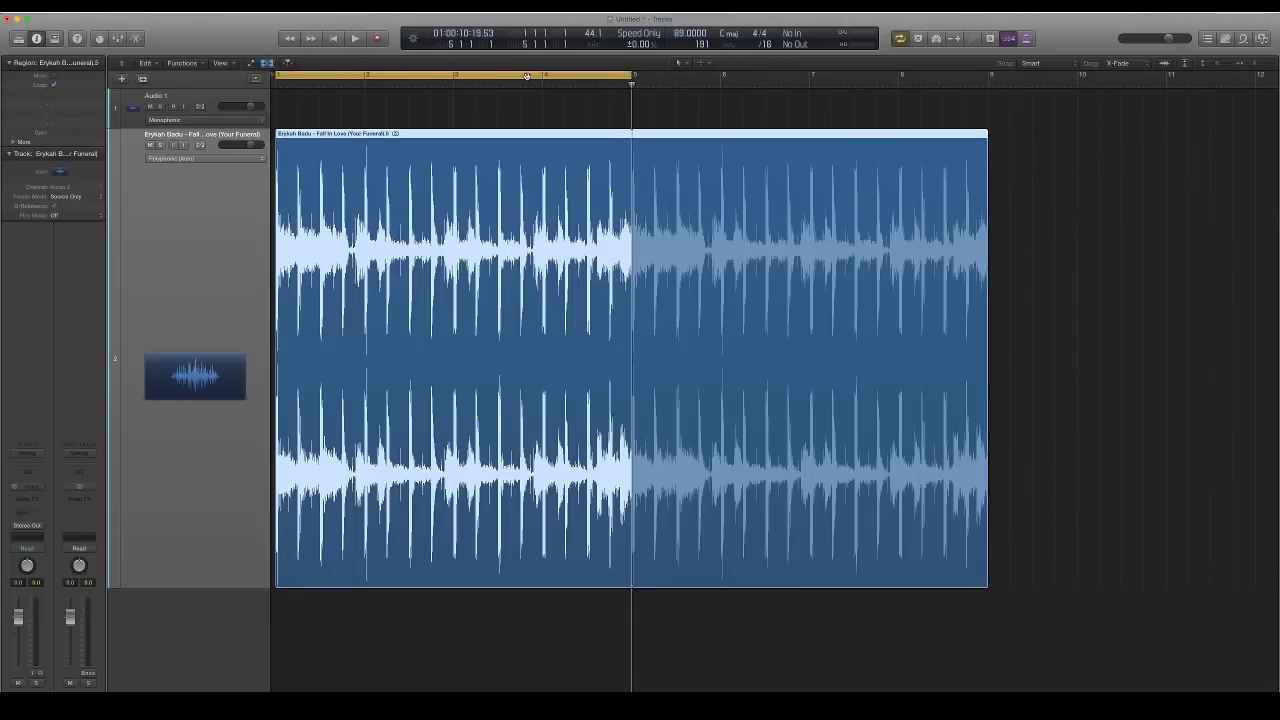
{"action": "key", "text": "space"}
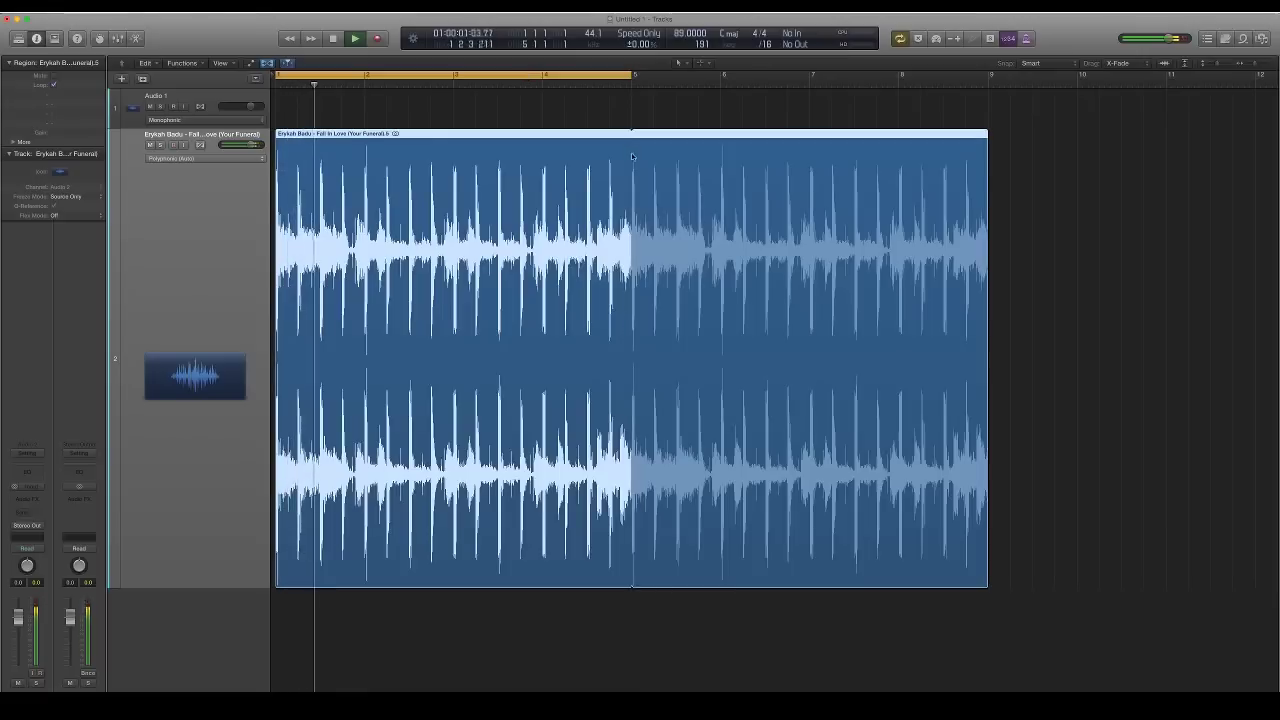
Undo the loop, returning the sample region to a single four-bar pass
{"action": "scroll", "coordinate": [646, 145], "scroll_direction": "up", "scroll_amount": 5}
{"action": "scroll", "coordinate": [646, 149], "scroll_direction": "down", "scroll_amount": 8}
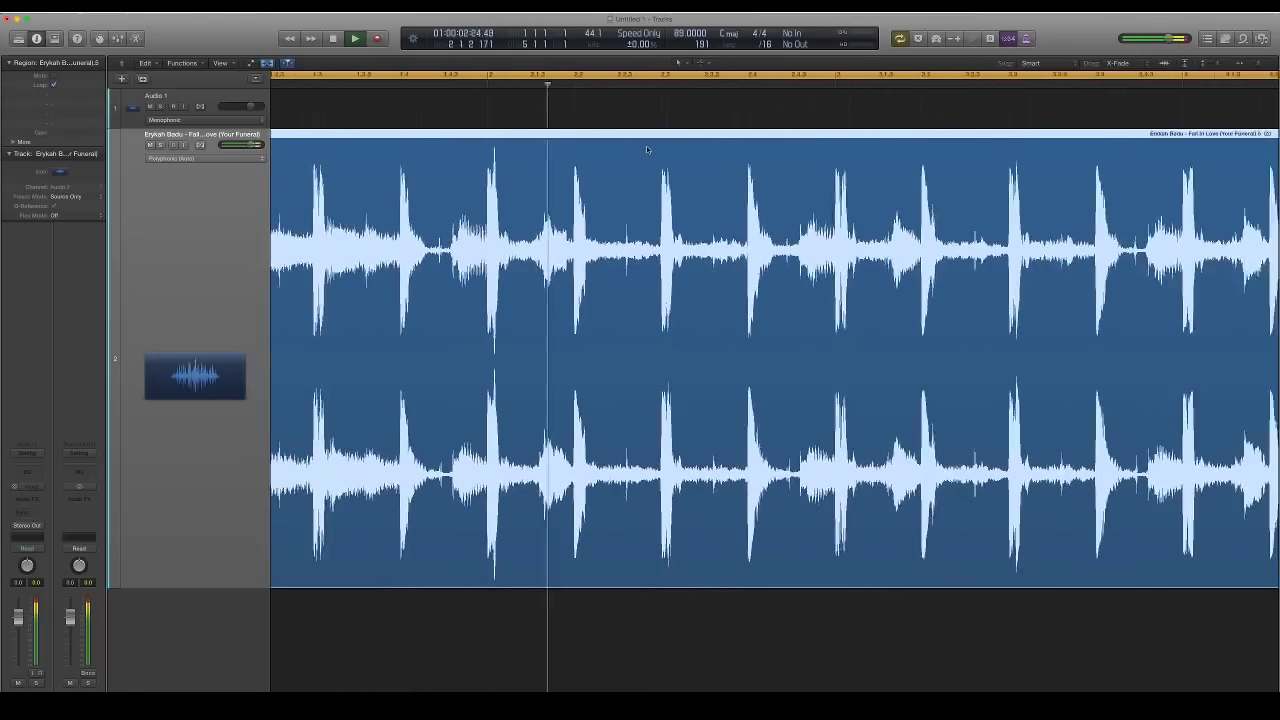
{"action": "scroll", "coordinate": [646, 149], "scroll_direction": "up", "scroll_amount": 2}
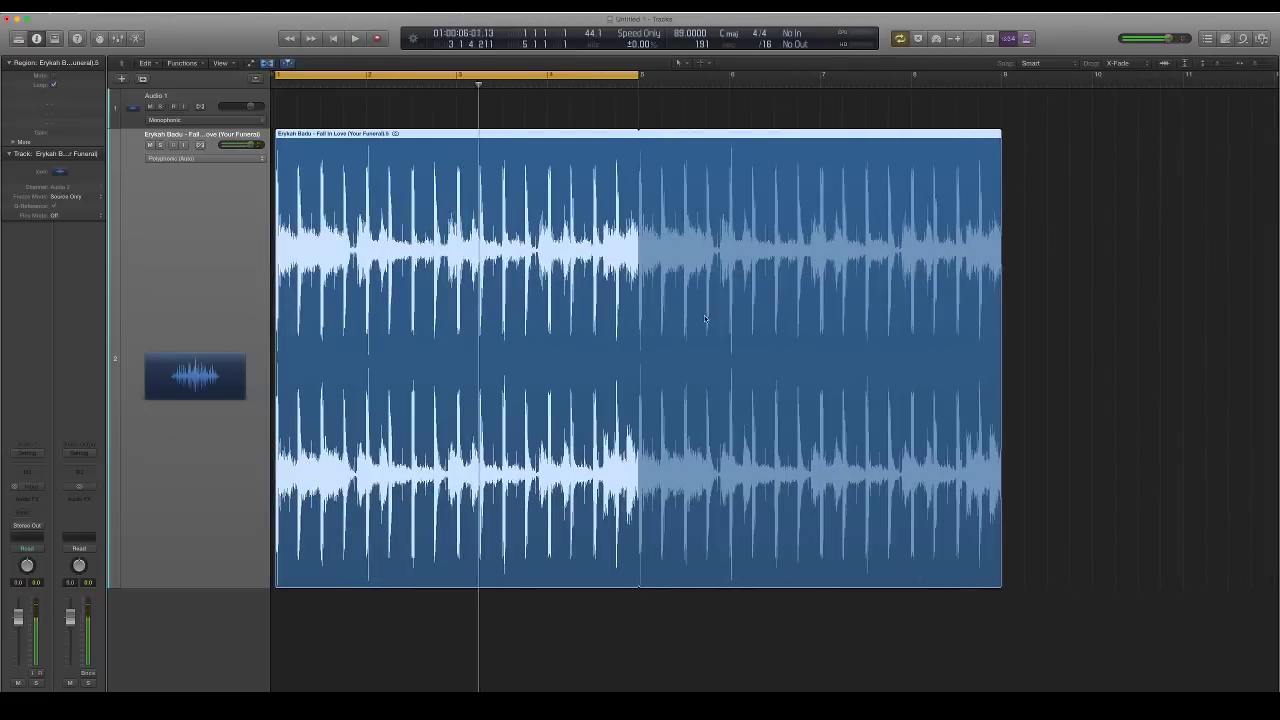
{"action": "scroll", "coordinate": [697, 270], "scroll_direction": "down", "scroll_amount": 5}
{"action": "scroll", "coordinate": [368, 258], "scroll_direction": "left", "scroll_amount": 1}
{"action": "scroll", "coordinate": [368, 258], "scroll_direction": "right", "scroll_amount": 1}
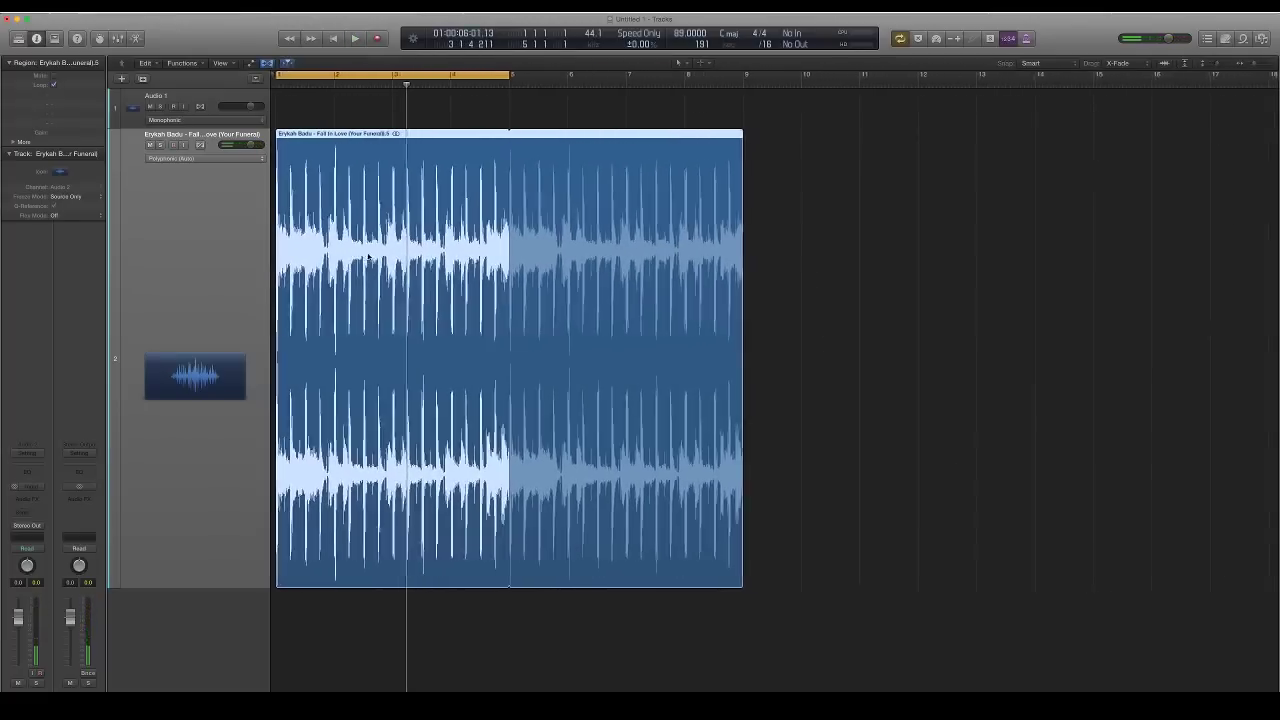
{"action": "scroll", "coordinate": [351, 305], "scroll_direction": "left", "scroll_amount": 1}
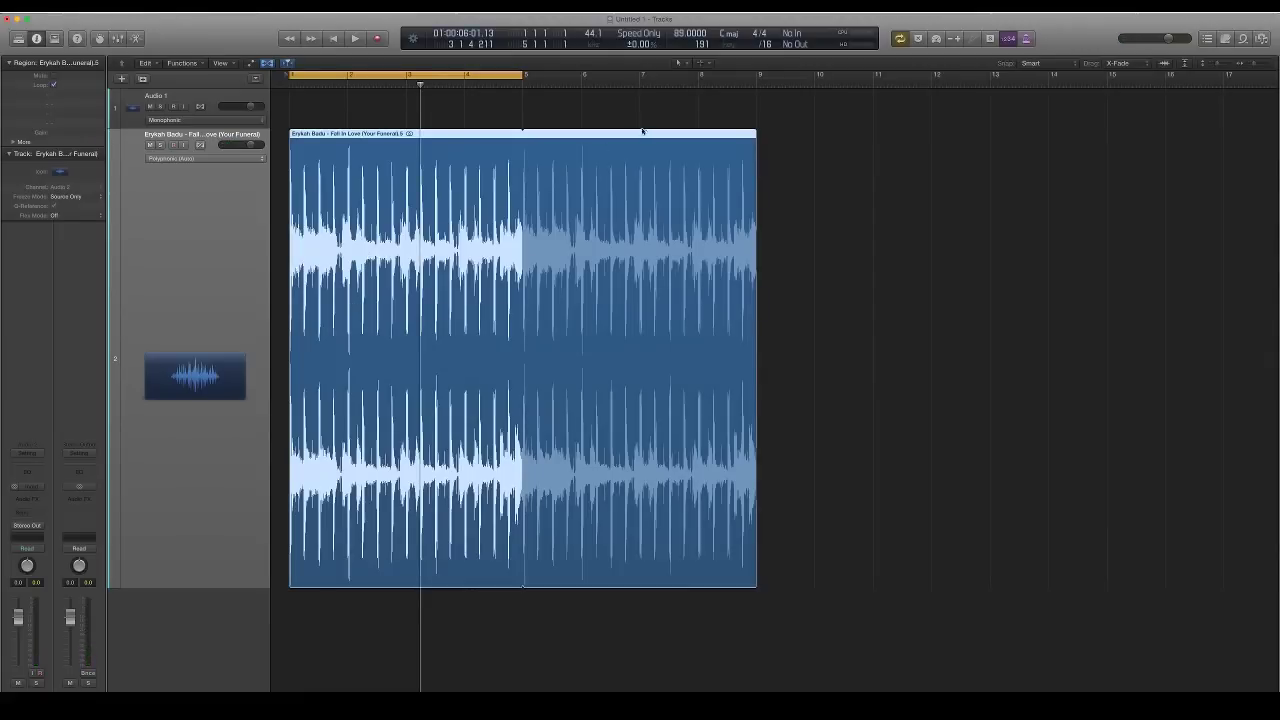
{"action": "key", "text": "super+z"}
{"action": "scroll", "coordinate": [699, 267], "scroll_direction": "up", "scroll_amount": 3}
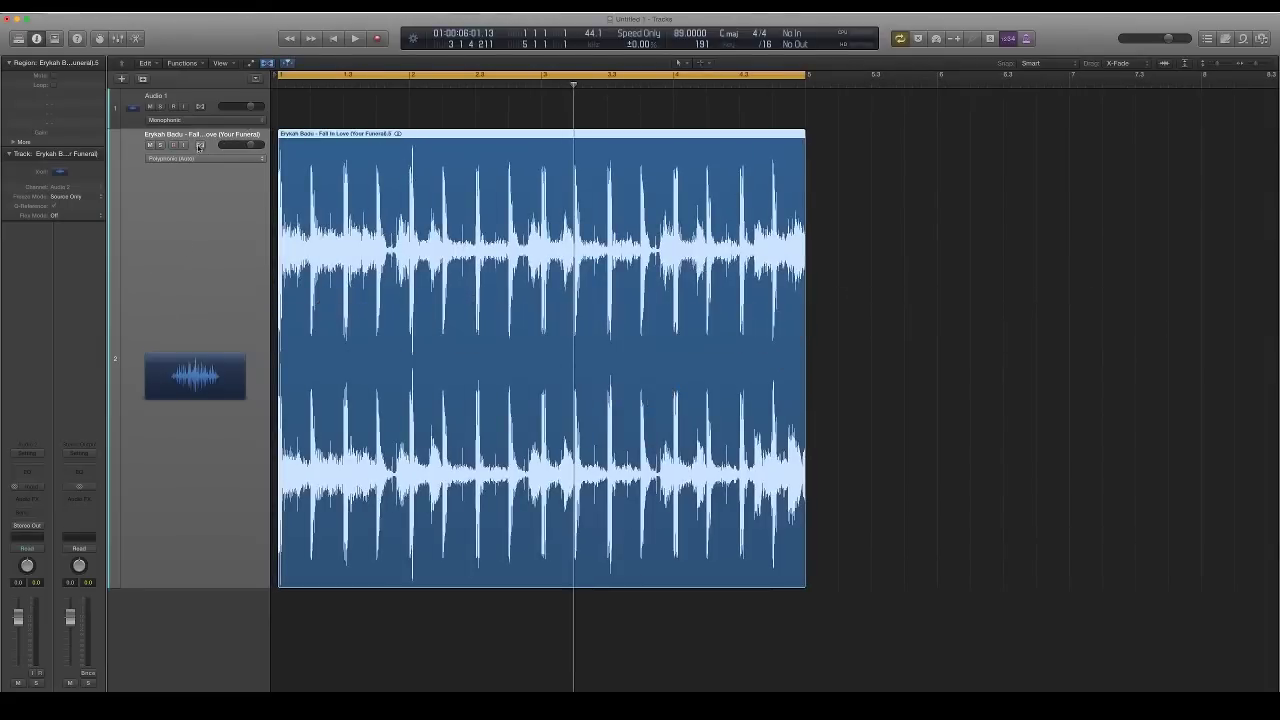
Add a new Software Instrument track using an EXS24 'vinyl kits' sampler patch
{"action": "left_click", "coordinate": [199, 145]}
{"action": "left_click", "coordinate": [199, 145]}
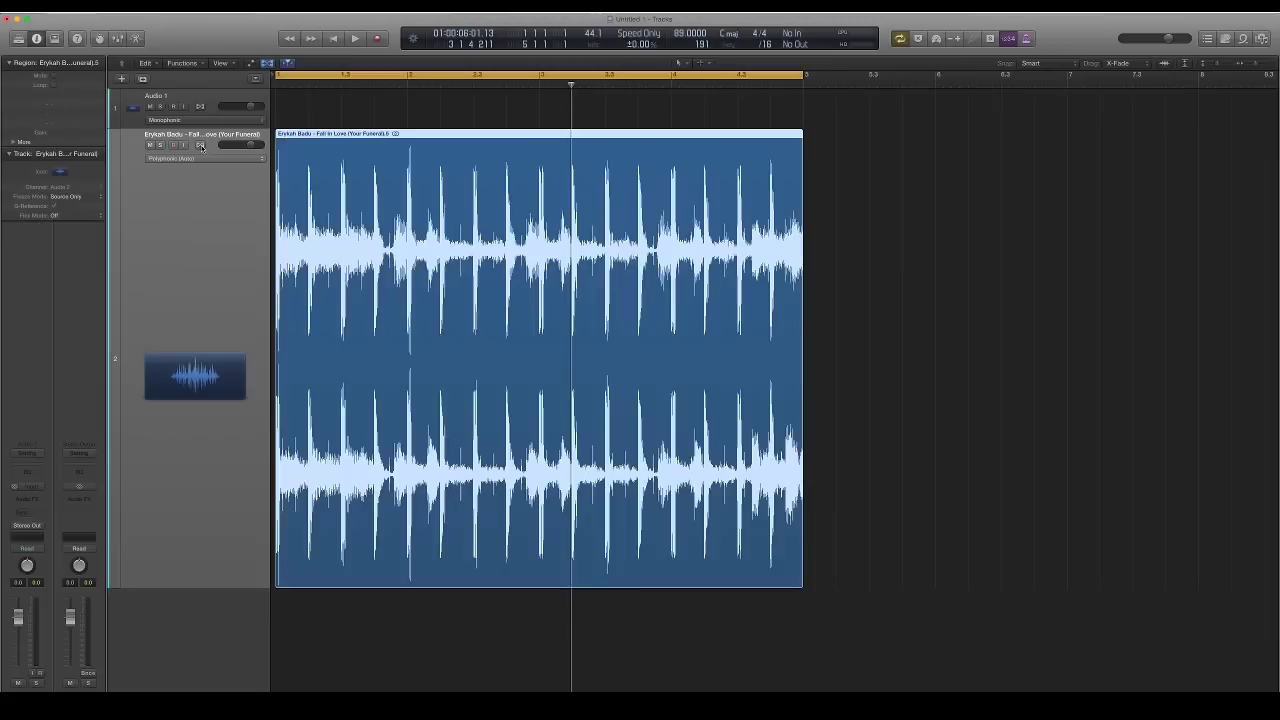
{"action": "left_click", "coordinate": [122, 79]}
{"action": "left_click", "coordinate": [541, 47]}
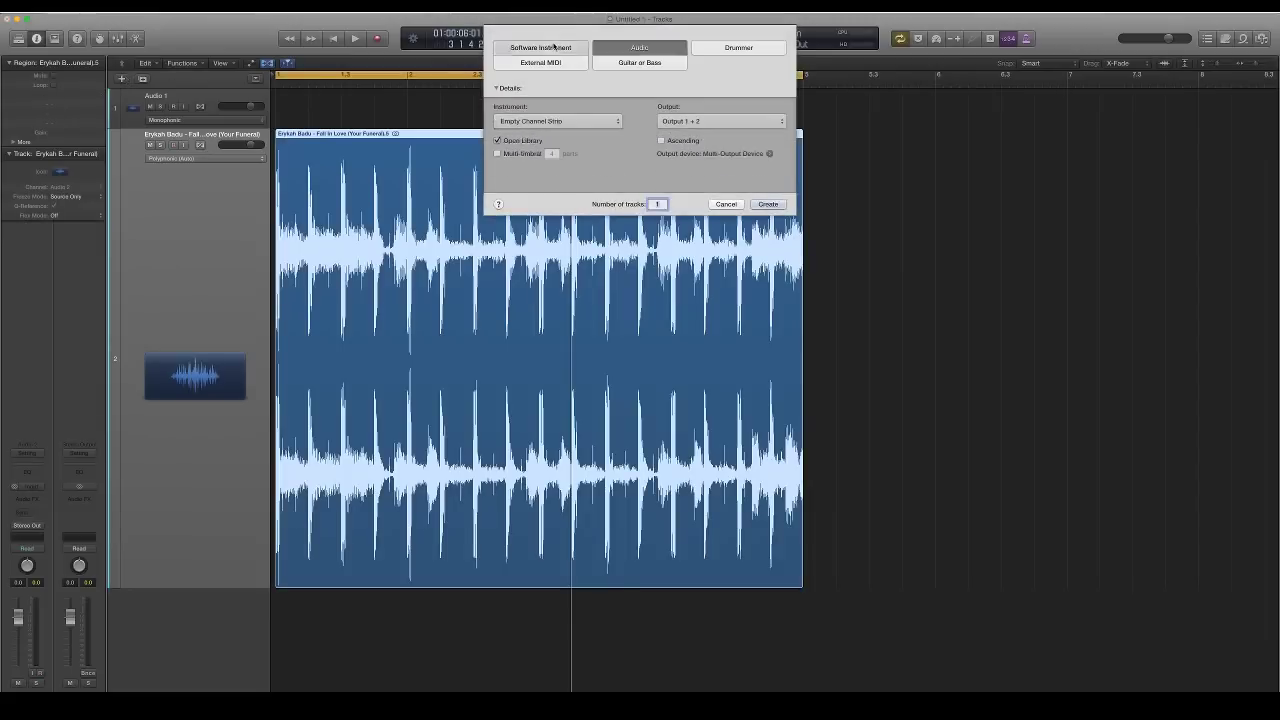
{"action": "left_click", "coordinate": [556, 121]}
{"action": "mouse_move", "coordinate": [572, 207]}
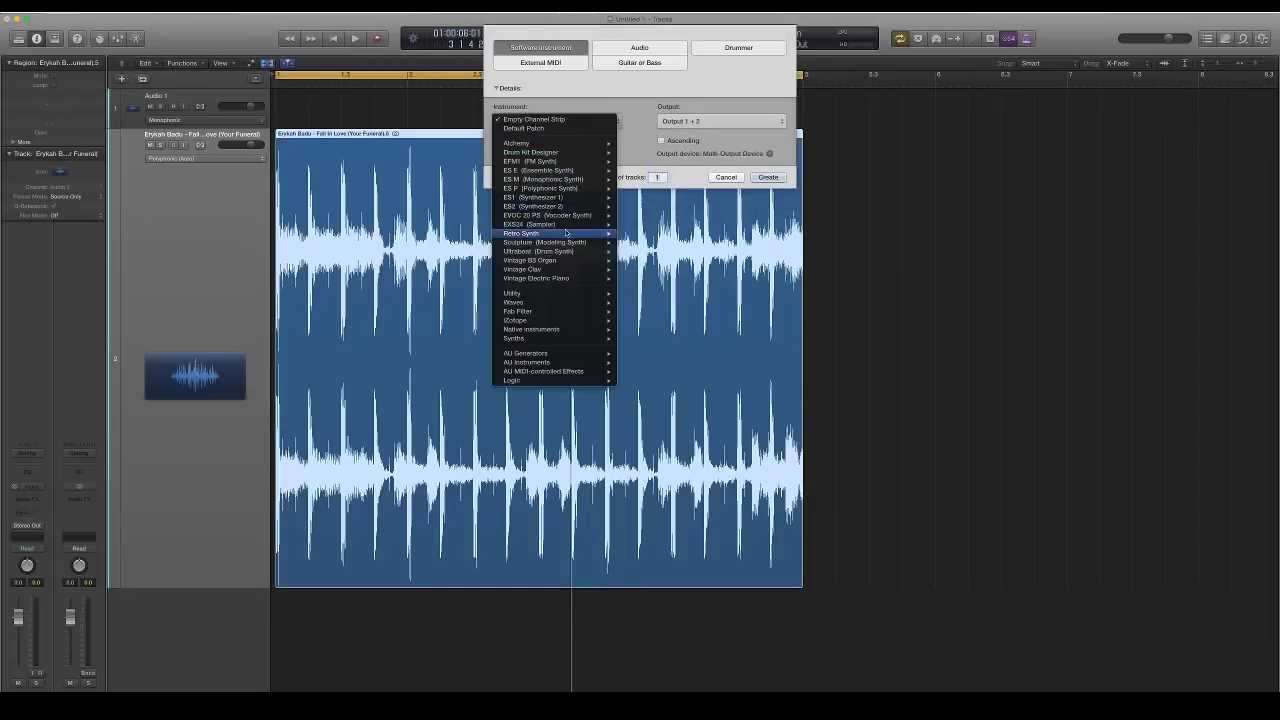
{"action": "left_click", "coordinate": [628, 225]}
{"action": "key", "text": "Return"}
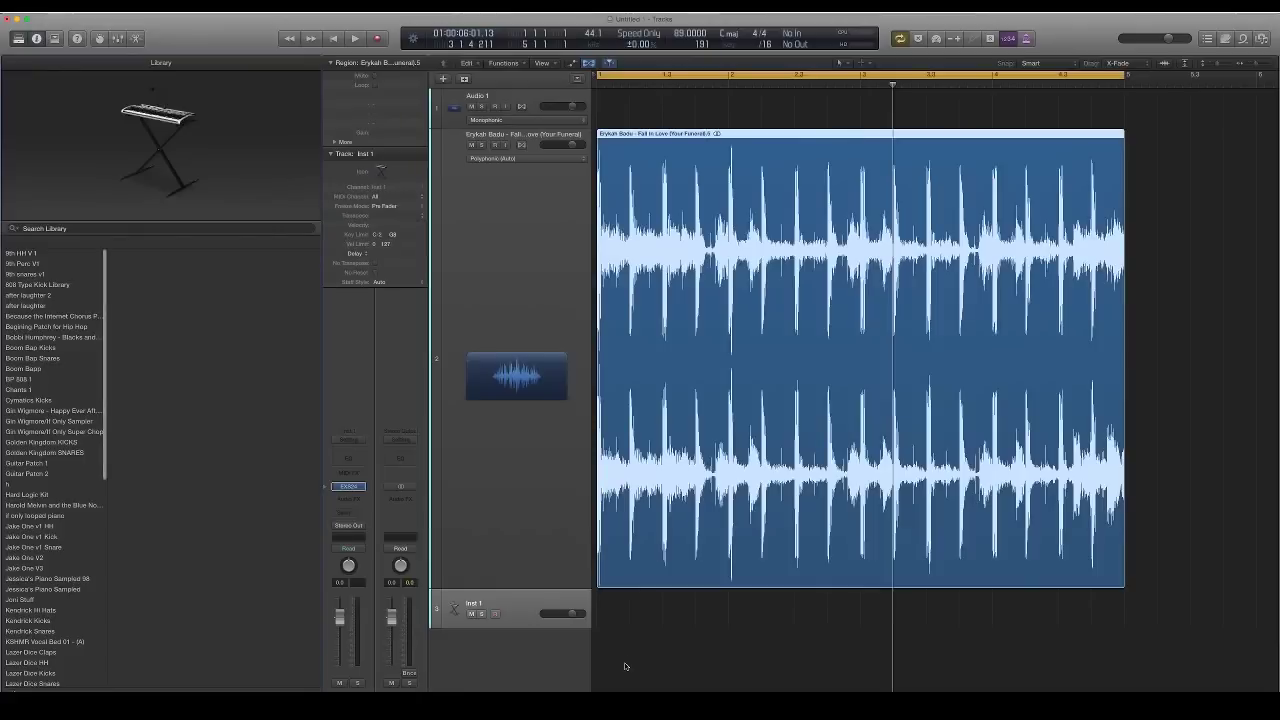
Create an empty MIDI region on the vinyl kits track and lengthen it
{"action": "right_click", "coordinate": [617, 601]}
{"action": "left_click", "coordinate": [626, 604]}
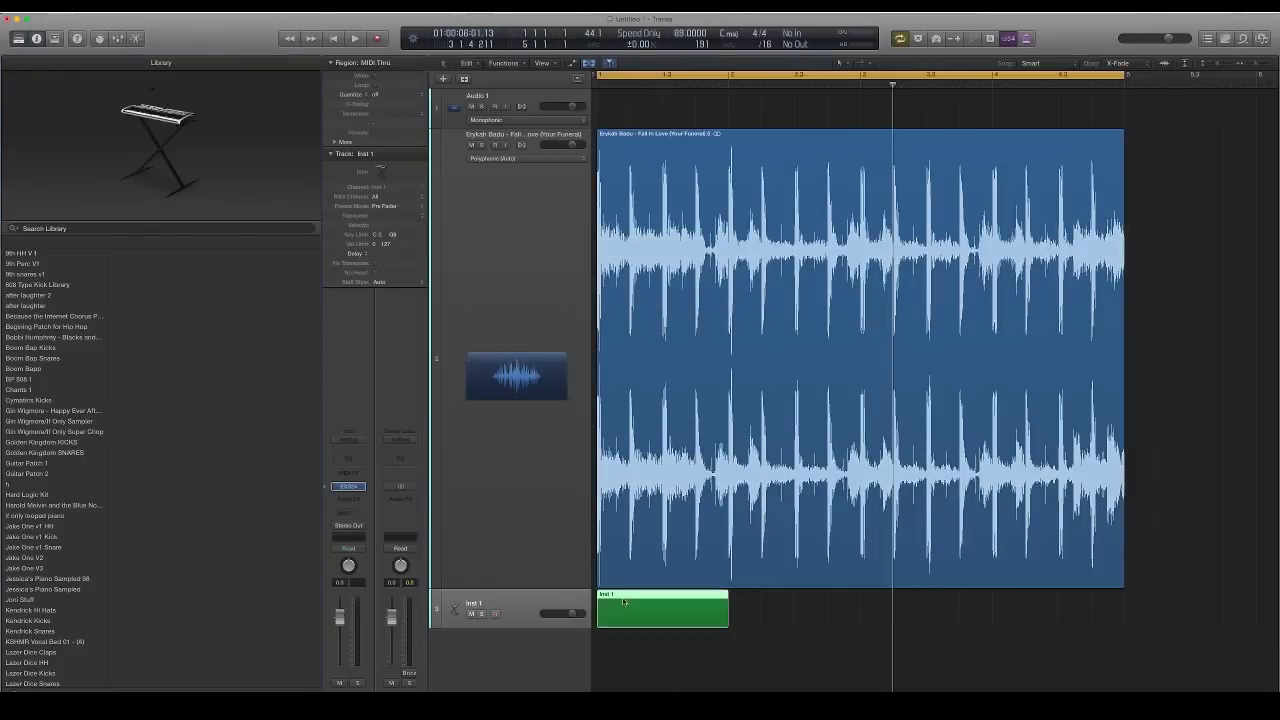
{"action": "left_click_drag", "start_coordinate": [727, 626], "coordinate": [858, 630]}
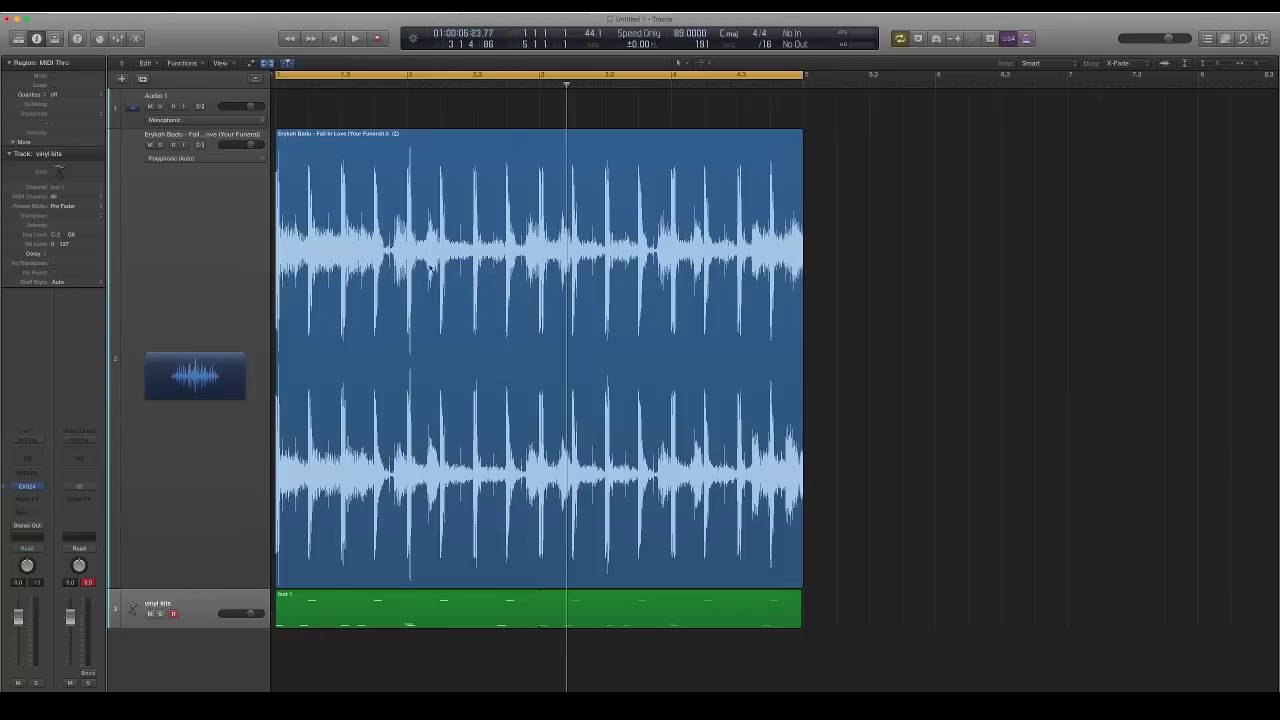
{"action": "left_click", "coordinate": [594, 250]}
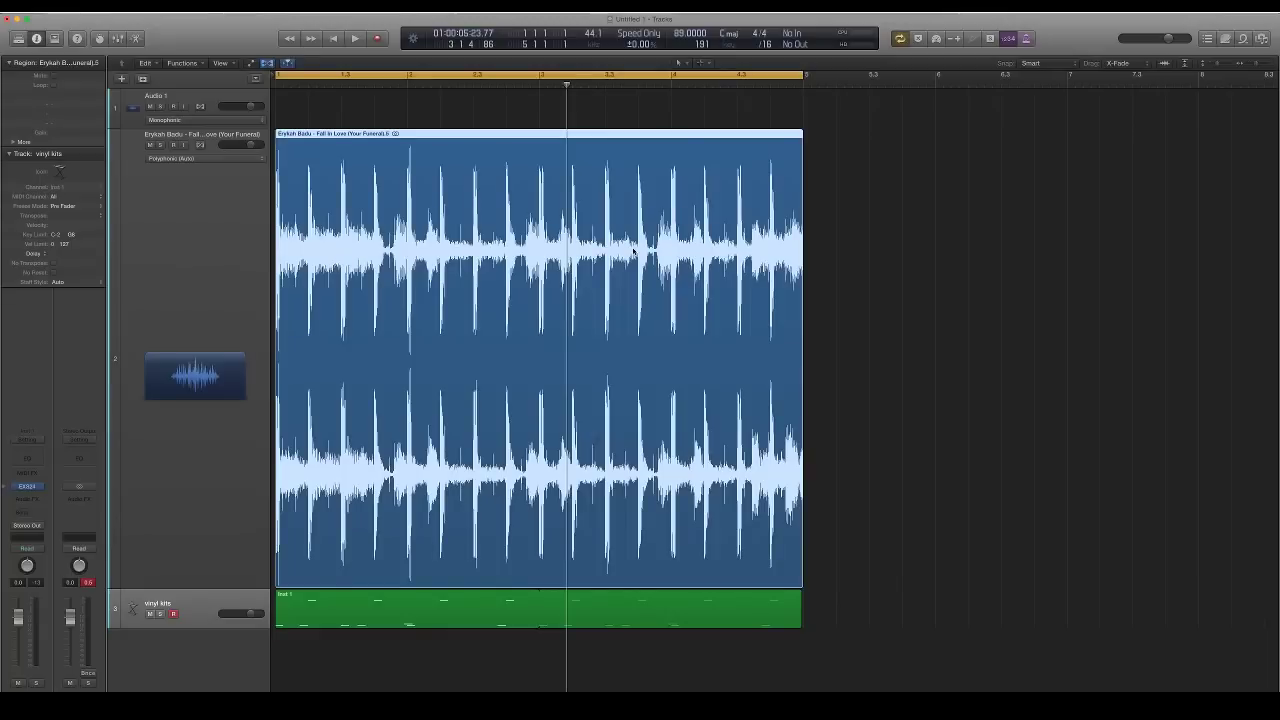
Open the vinyl kits drum region in the Piano Roll and scroll through its notes
{"action": "double_click", "coordinate": [436, 607]}
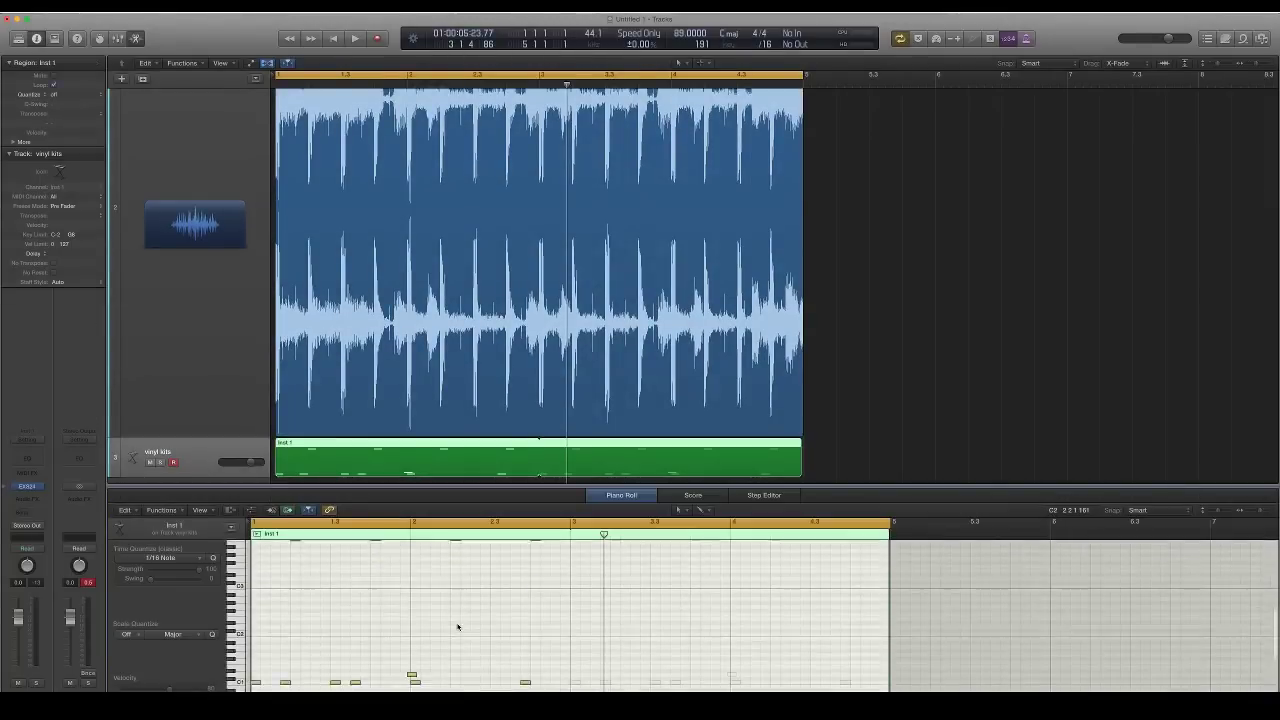
{"action": "scroll", "coordinate": [457, 627], "scroll_direction": "down", "scroll_amount": 5}
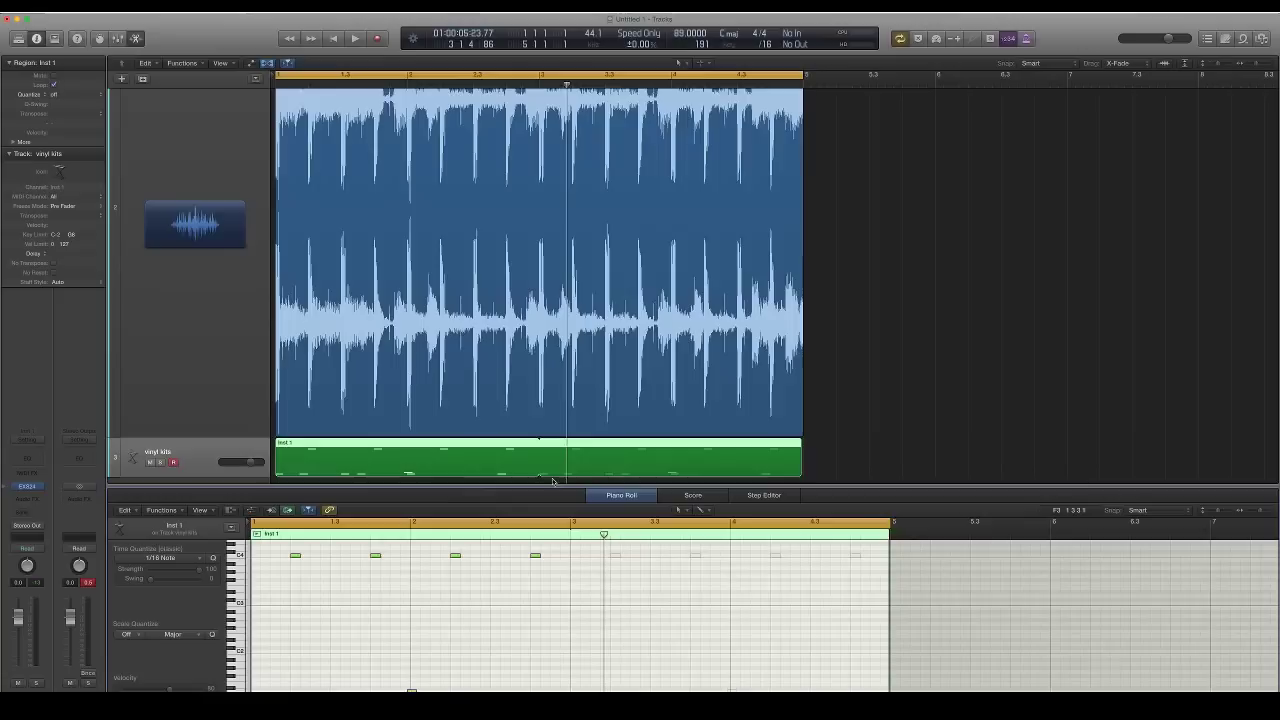
{"action": "scroll", "coordinate": [440, 648], "scroll_direction": "down", "scroll_amount": 2}
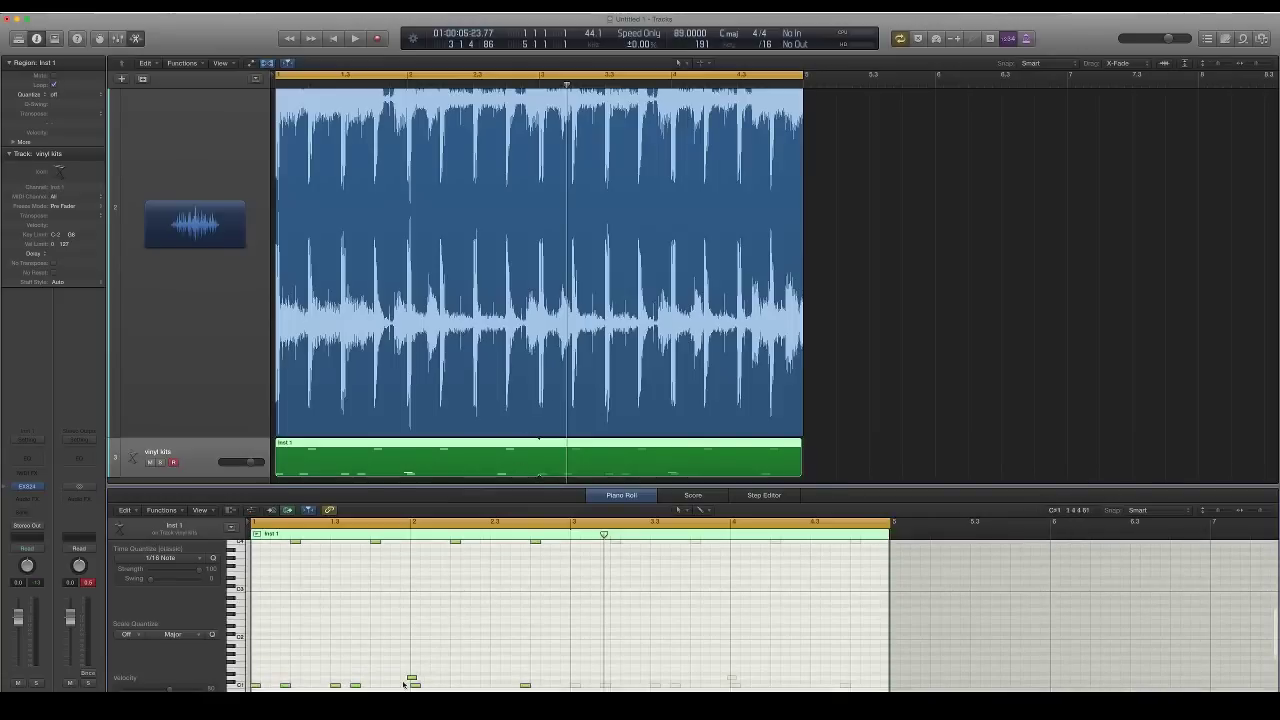
{"action": "scroll", "coordinate": [500, 570], "scroll_direction": "up", "scroll_amount": 2}
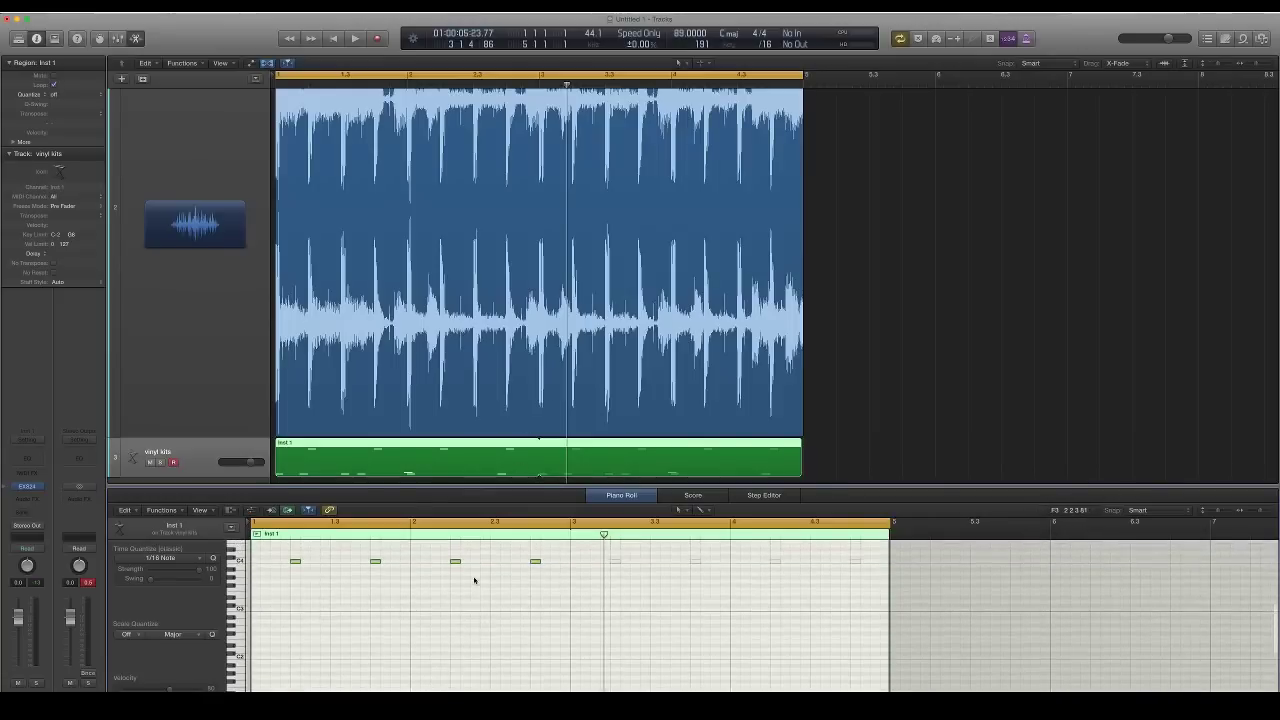
{"action": "scroll", "coordinate": [404, 605], "scroll_direction": "down", "scroll_amount": 3}
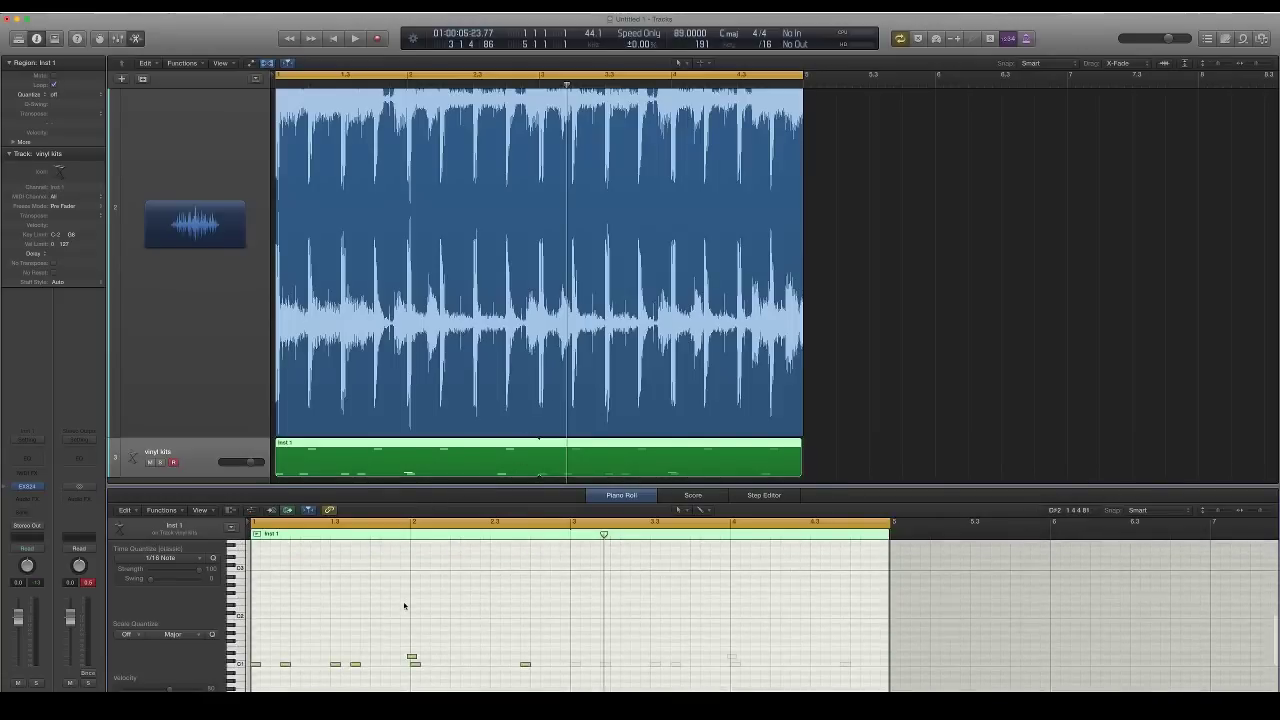
{"action": "scroll", "coordinate": [558, 553], "scroll_direction": "up", "scroll_amount": 5}
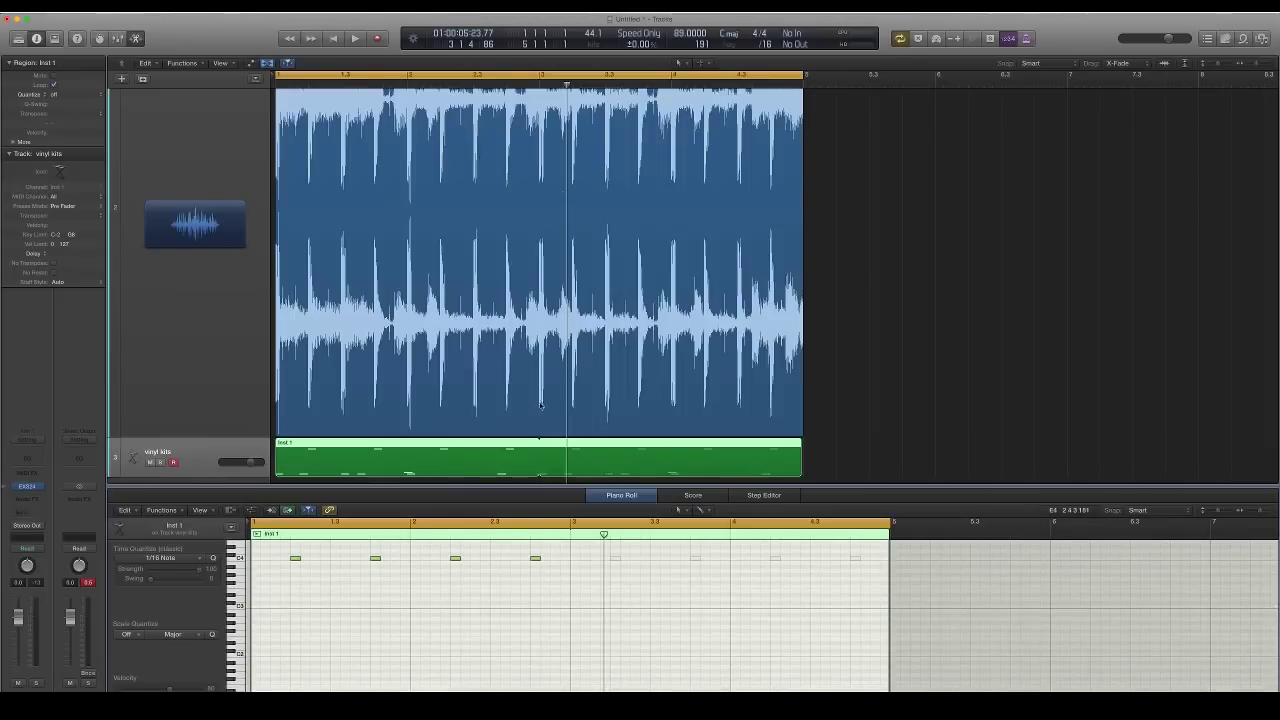
Play the loop from the project start, then show the Erykah Badu region in the editor
{"action": "key", "text": "Return"}
{"action": "key", "text": "space"}
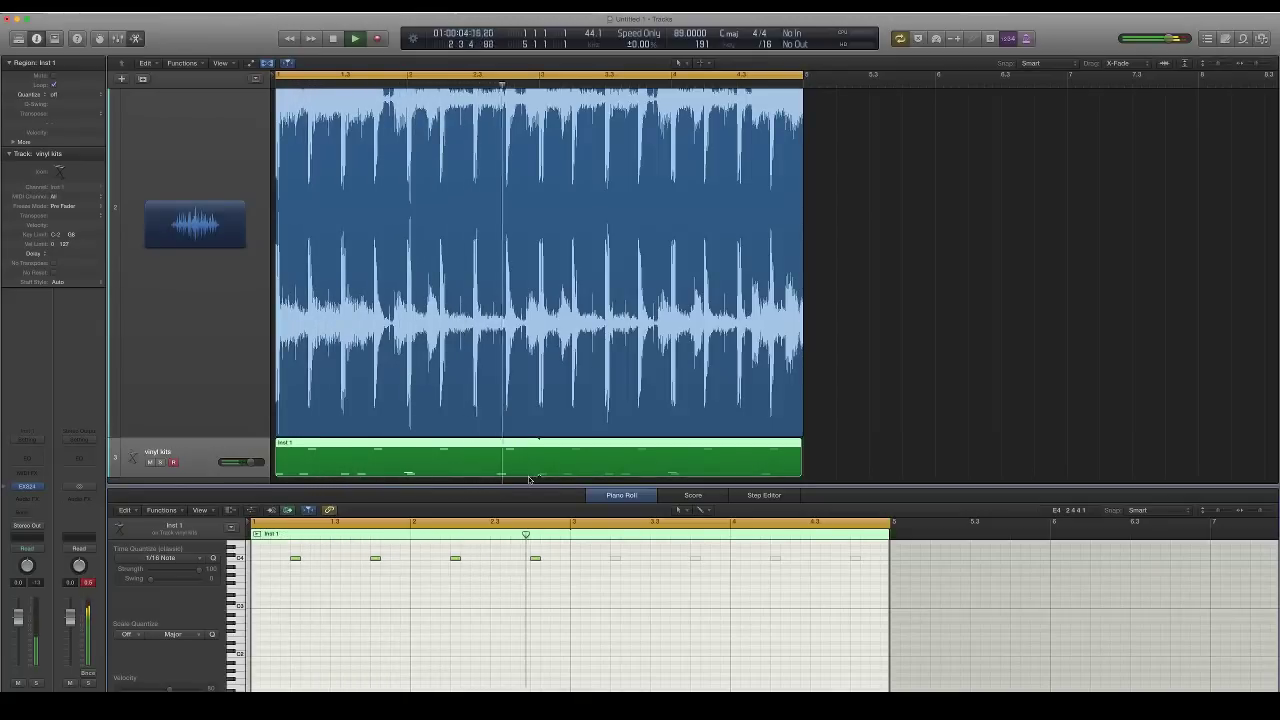
{"action": "key", "text": "space"}
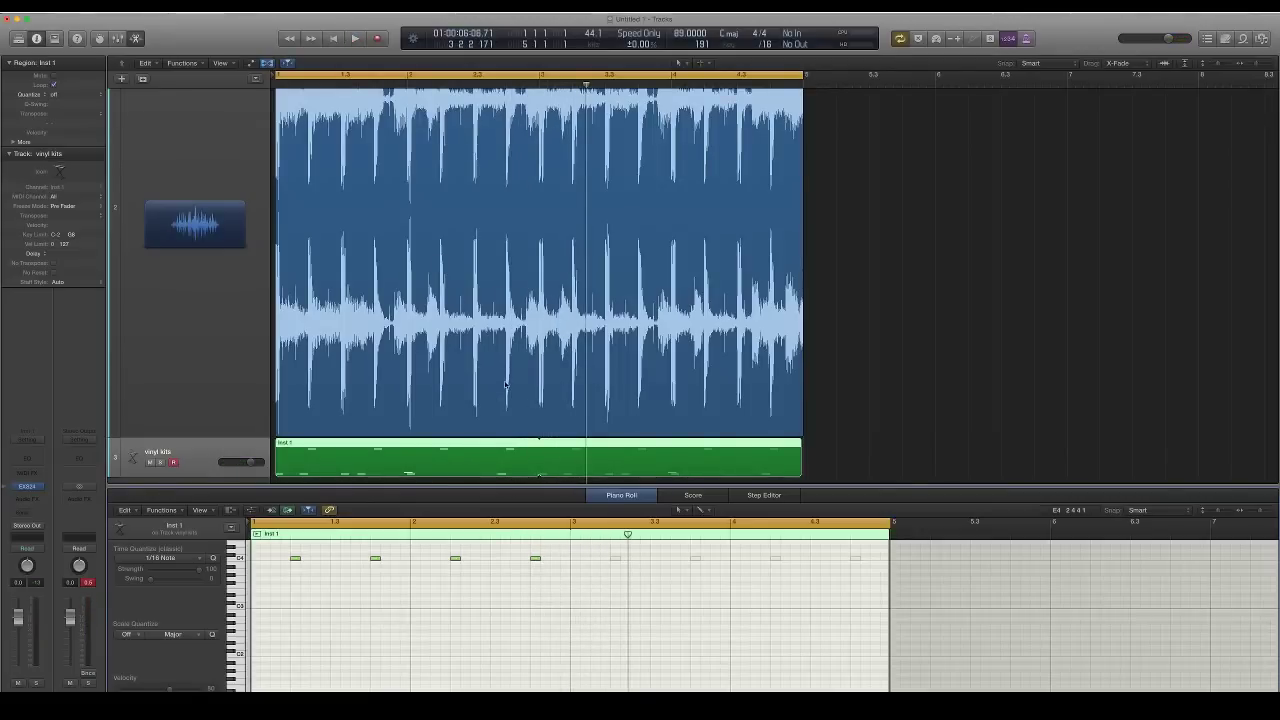
{"action": "left_click", "coordinate": [506, 385]}
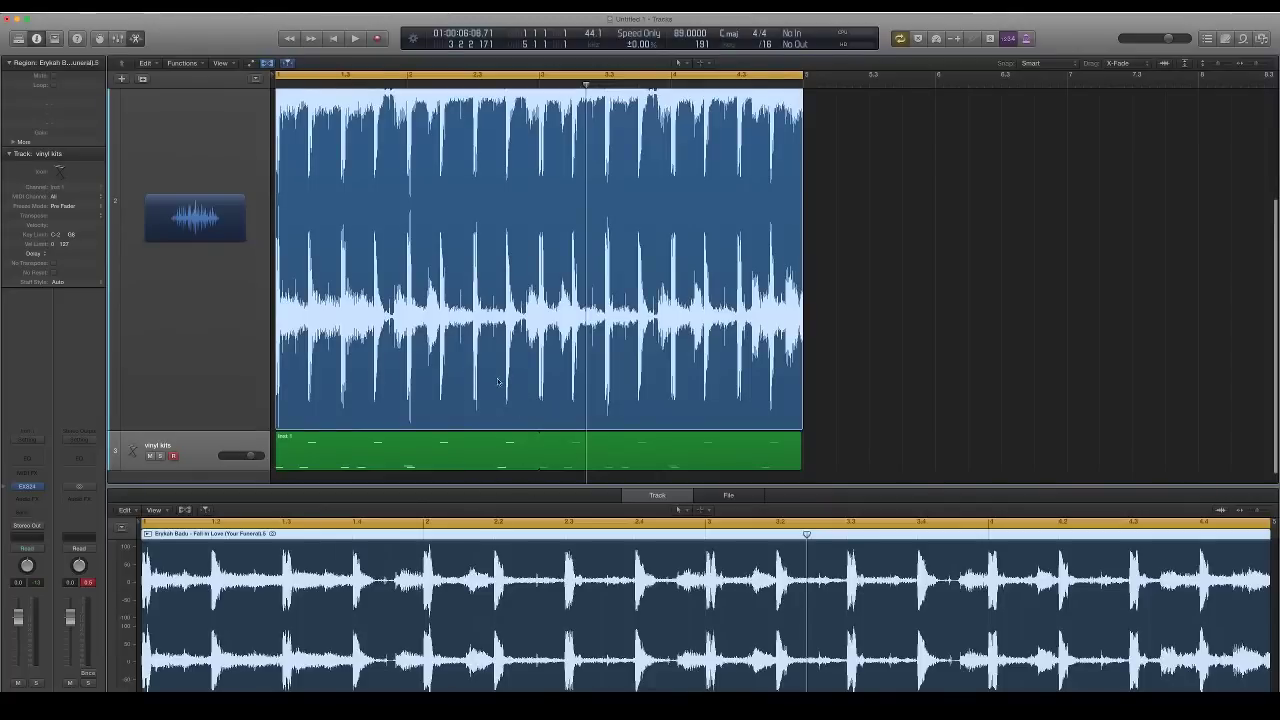
Scroll to the Erykah Badu track and show Flex with Command-F so it uses Polyphonic mode
{"action": "scroll", "coordinate": [498, 382], "scroll_direction": "up", "scroll_amount": 1}
{"action": "scroll", "coordinate": [494, 467], "scroll_direction": "up", "scroll_amount": 7}
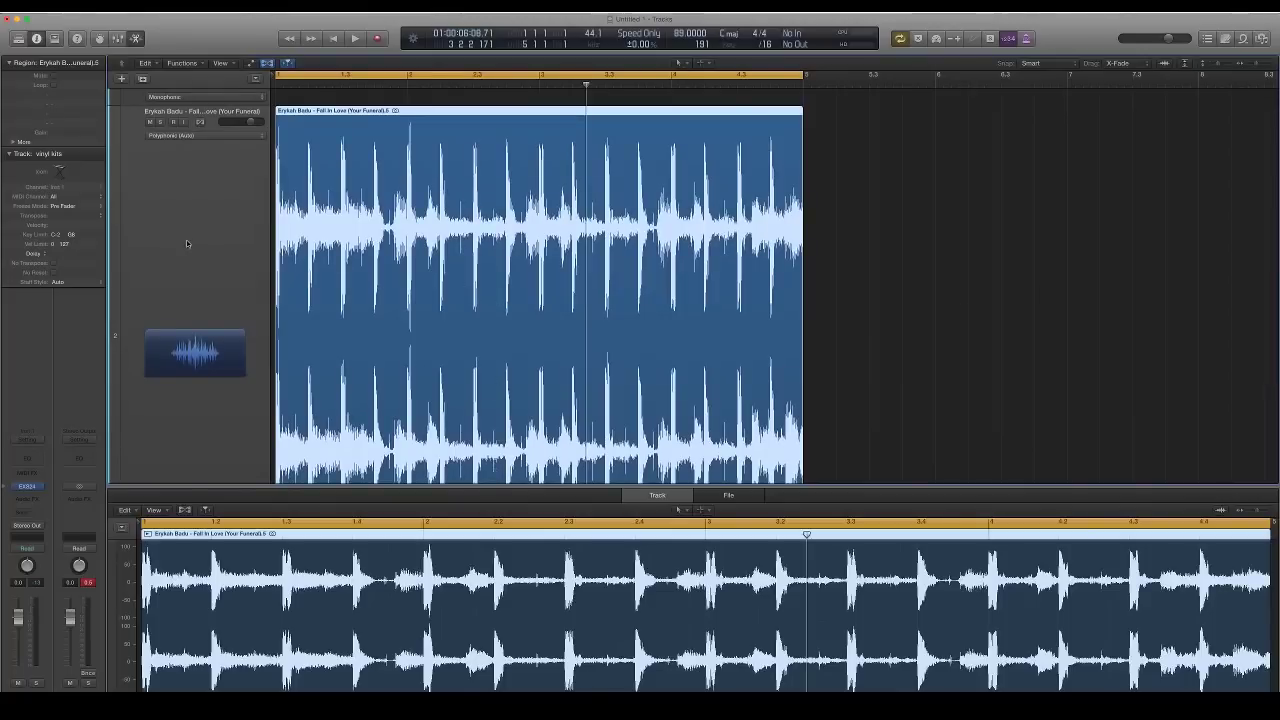
{"action": "scroll", "coordinate": [186, 243], "scroll_direction": "down", "scroll_amount": 2}
{"action": "scroll", "coordinate": [617, 313], "scroll_direction": "up", "scroll_amount": 4}
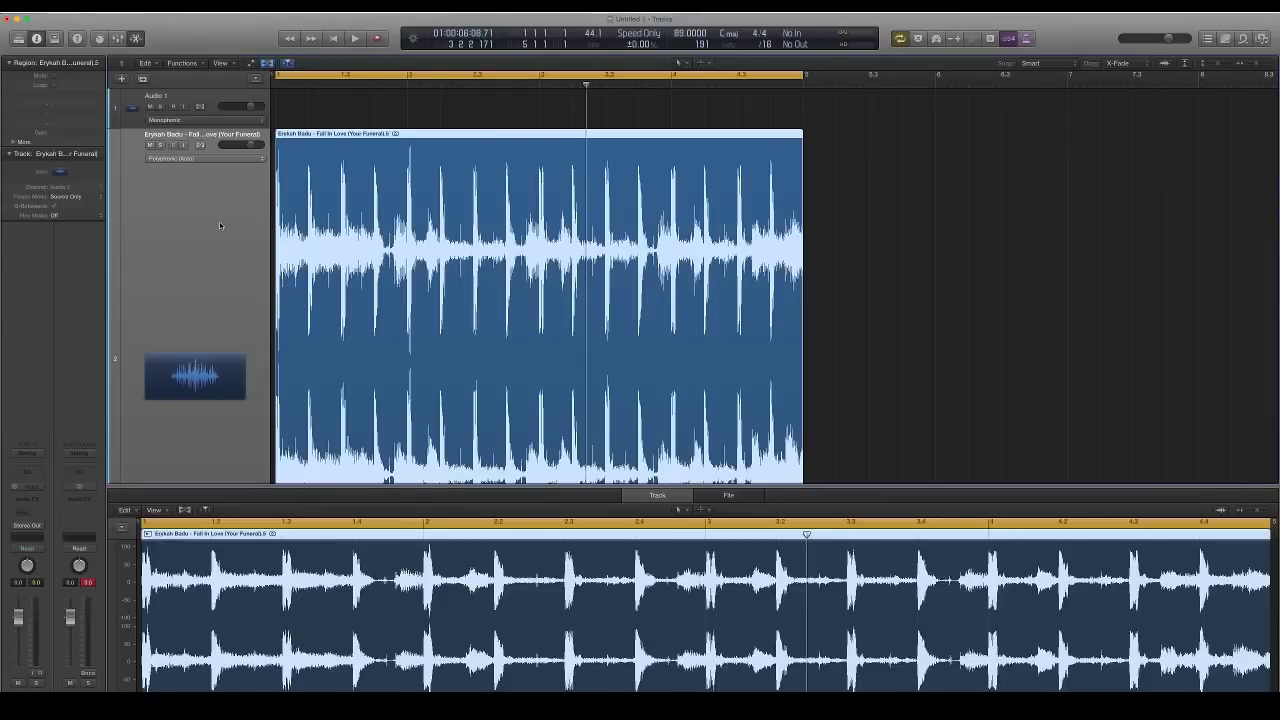
{"action": "scroll", "coordinate": [451, 393], "scroll_direction": "down", "scroll_amount": 5}
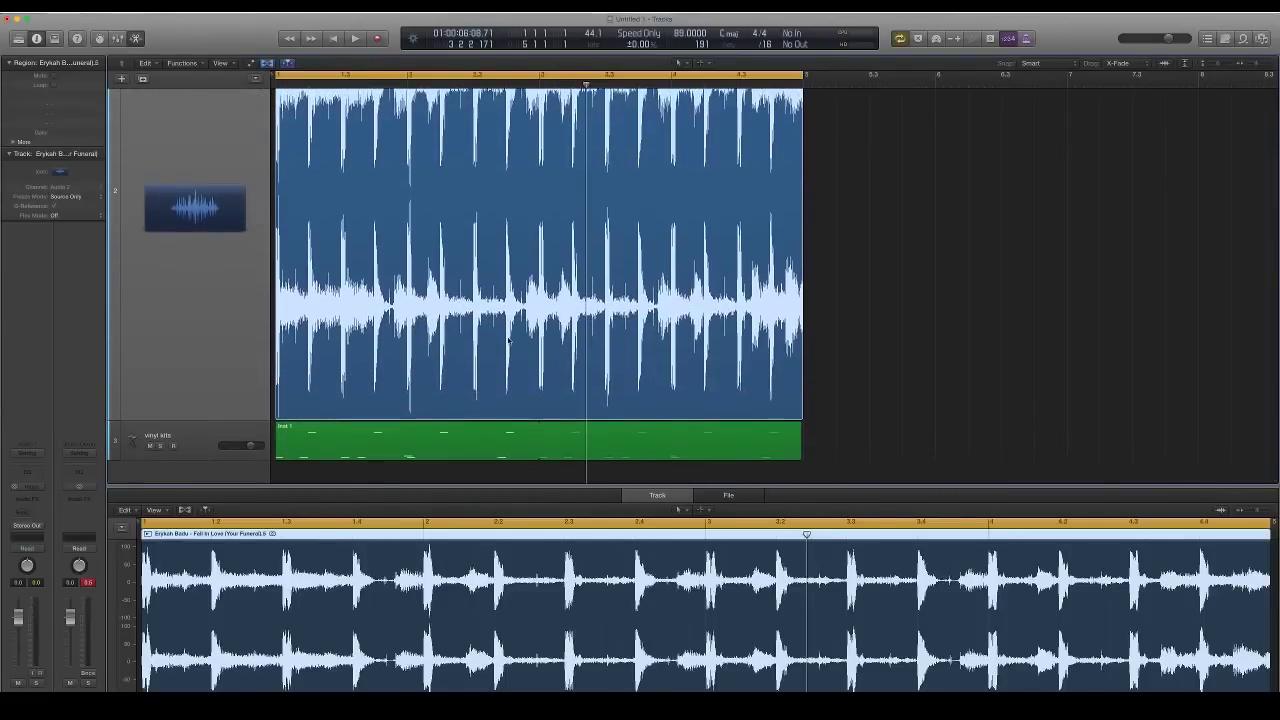
{"action": "scroll", "coordinate": [508, 340], "scroll_direction": "up", "scroll_amount": 3}
{"action": "key", "text": "super+f"}
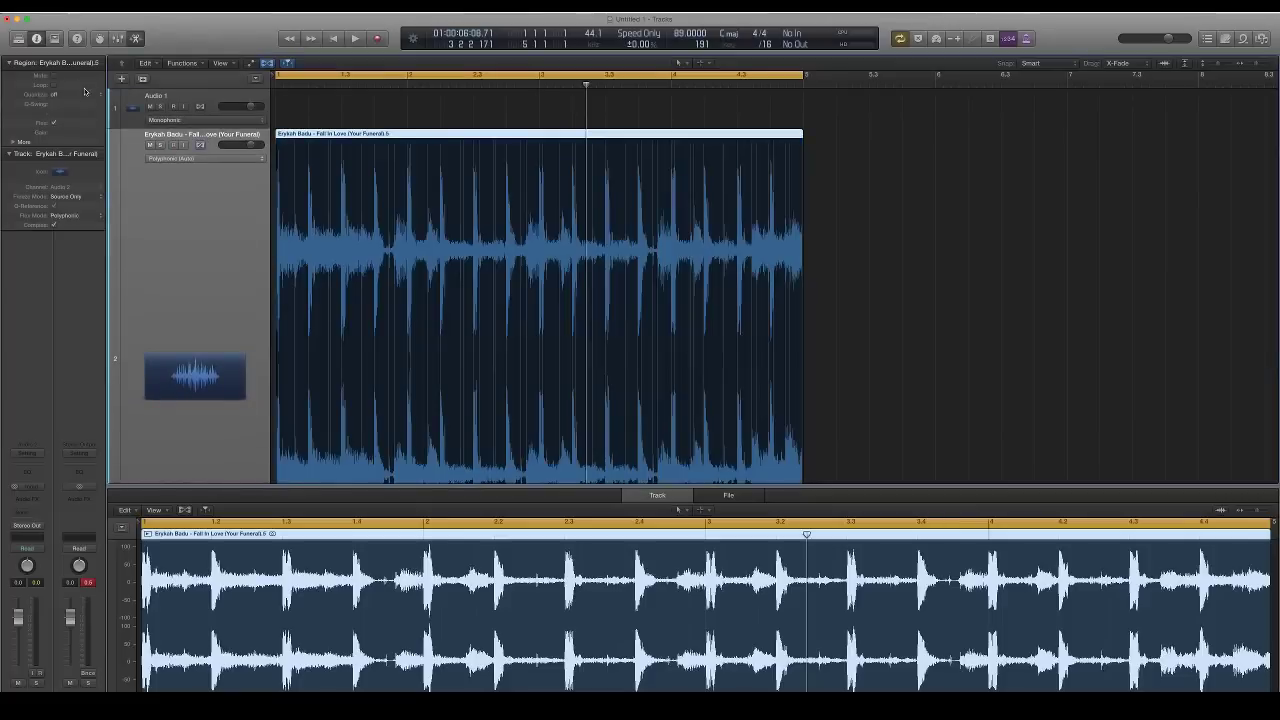
Quantize the Erykah Badu region to 1/8 Note and play it back
{"action": "left_click", "coordinate": [85, 92]}
{"action": "left_click", "coordinate": [79, 134]}
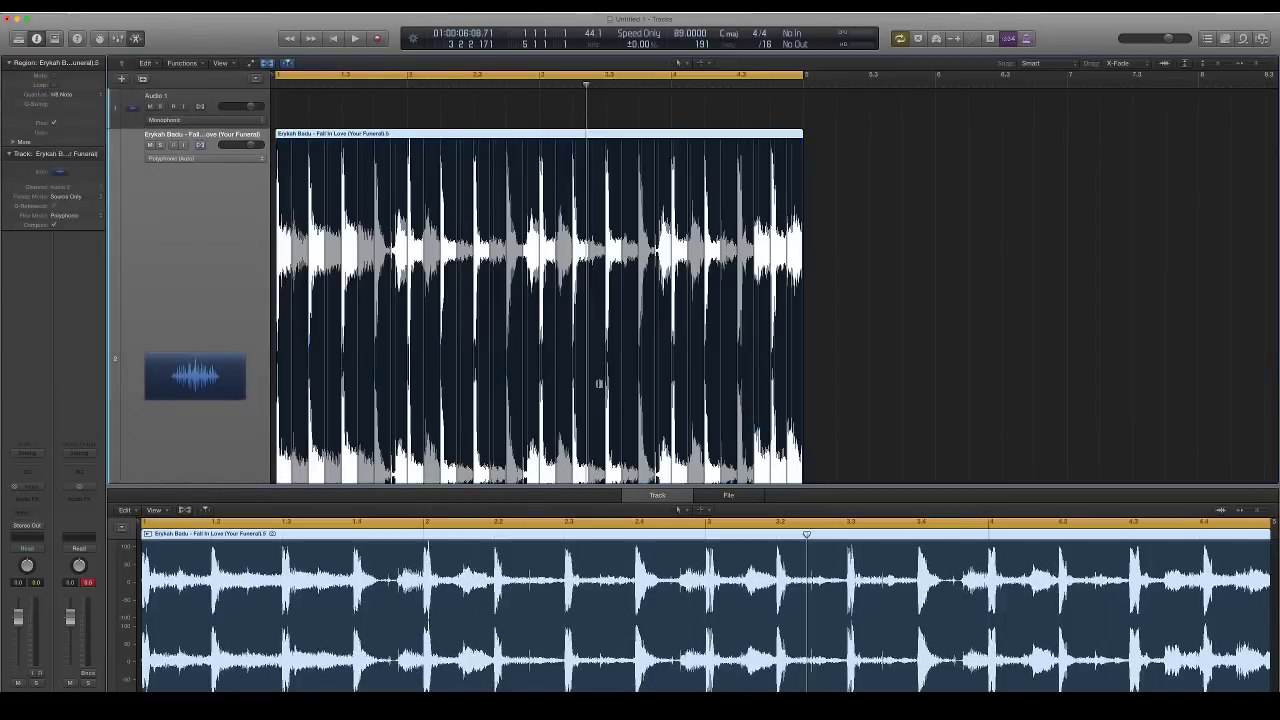
{"action": "key", "text": "space"}
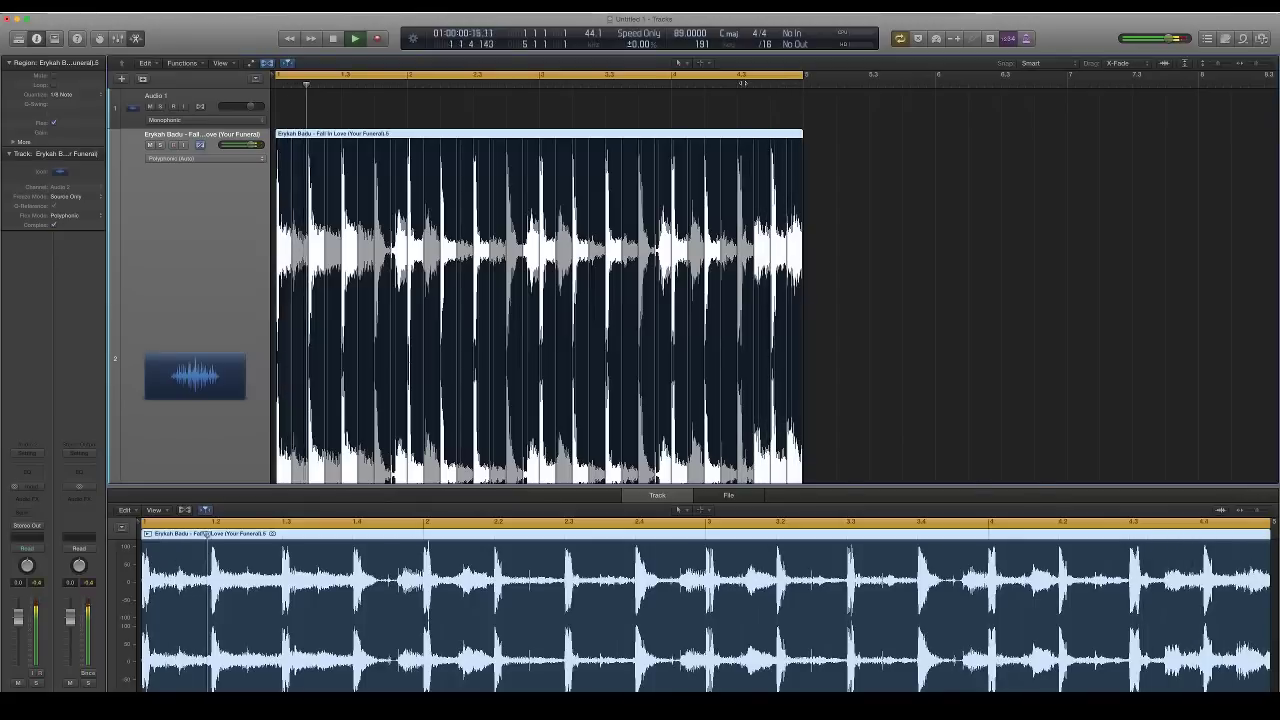
{"action": "key", "text": "space"}
Change the region's quantize to 1/4 Note, reset the quantize parameters, and play again
{"action": "left_click", "coordinate": [78, 96]}
{"action": "left_click", "coordinate": [72, 85]}
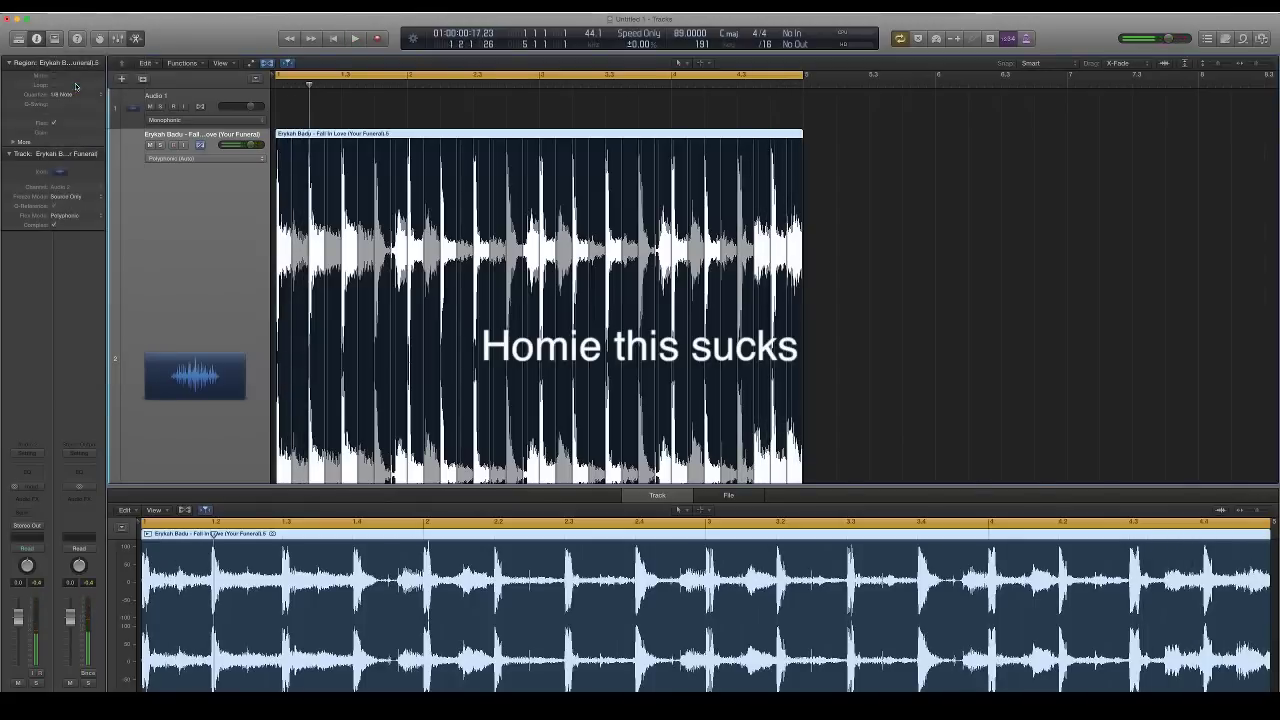
{"action": "left_click", "coordinate": [712, 231]}
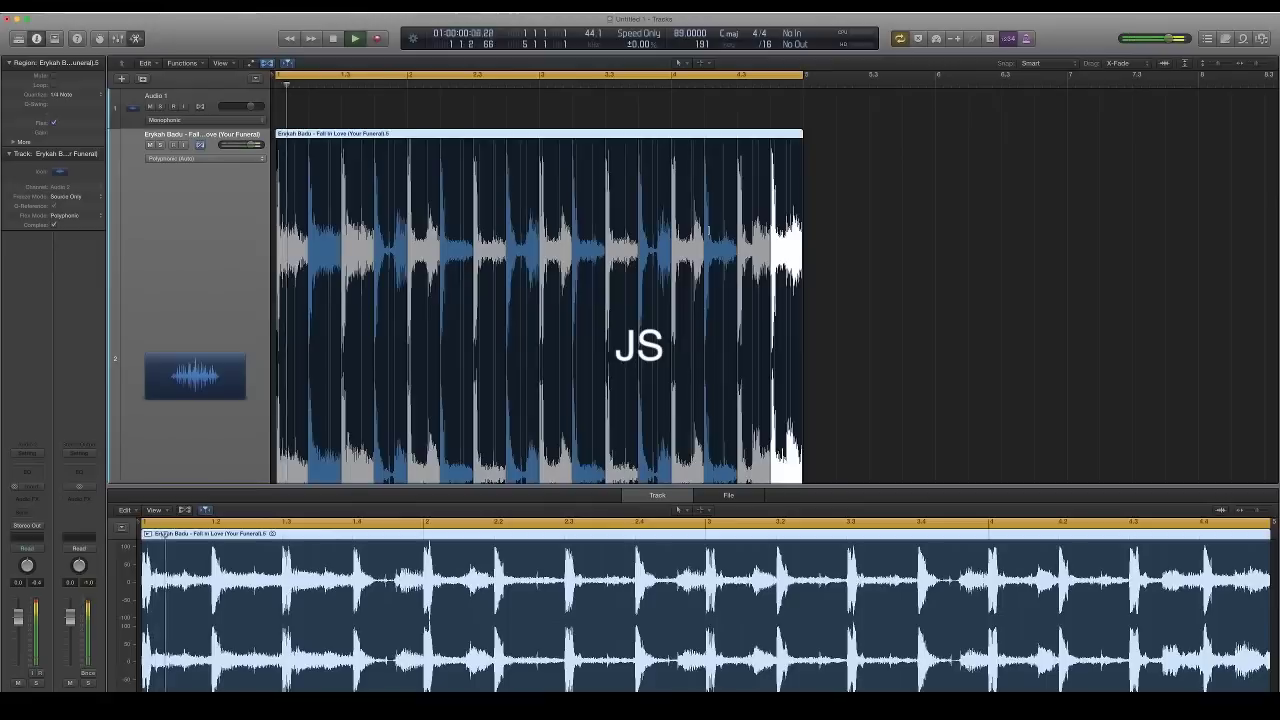
{"action": "key", "text": "space"}
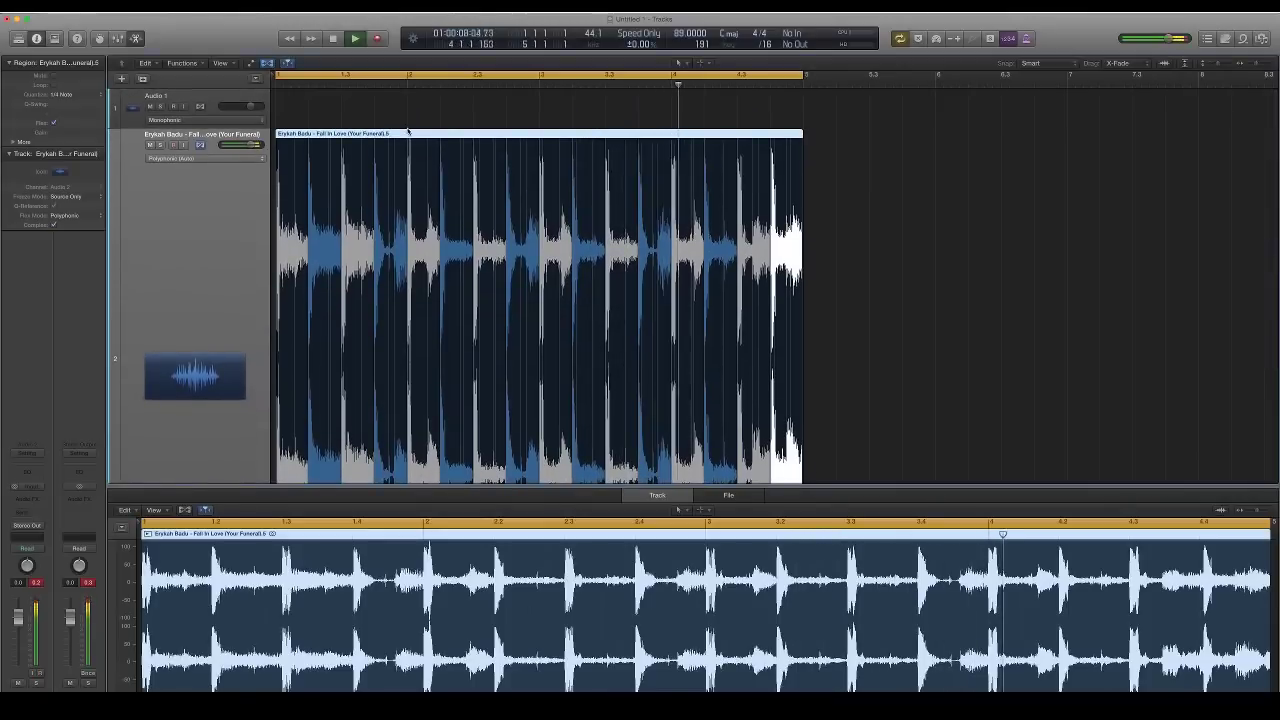
{"action": "left_click", "coordinate": [83, 95]}
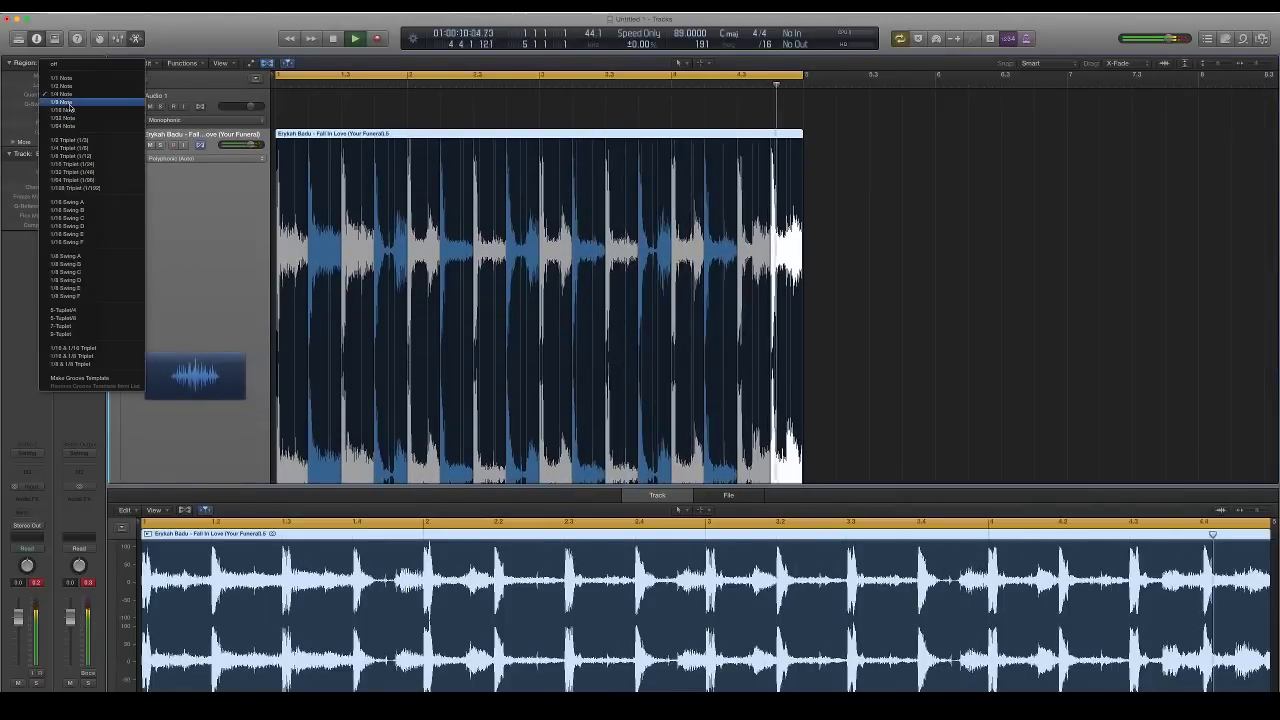
{"action": "left_click", "coordinate": [1046, 162]}
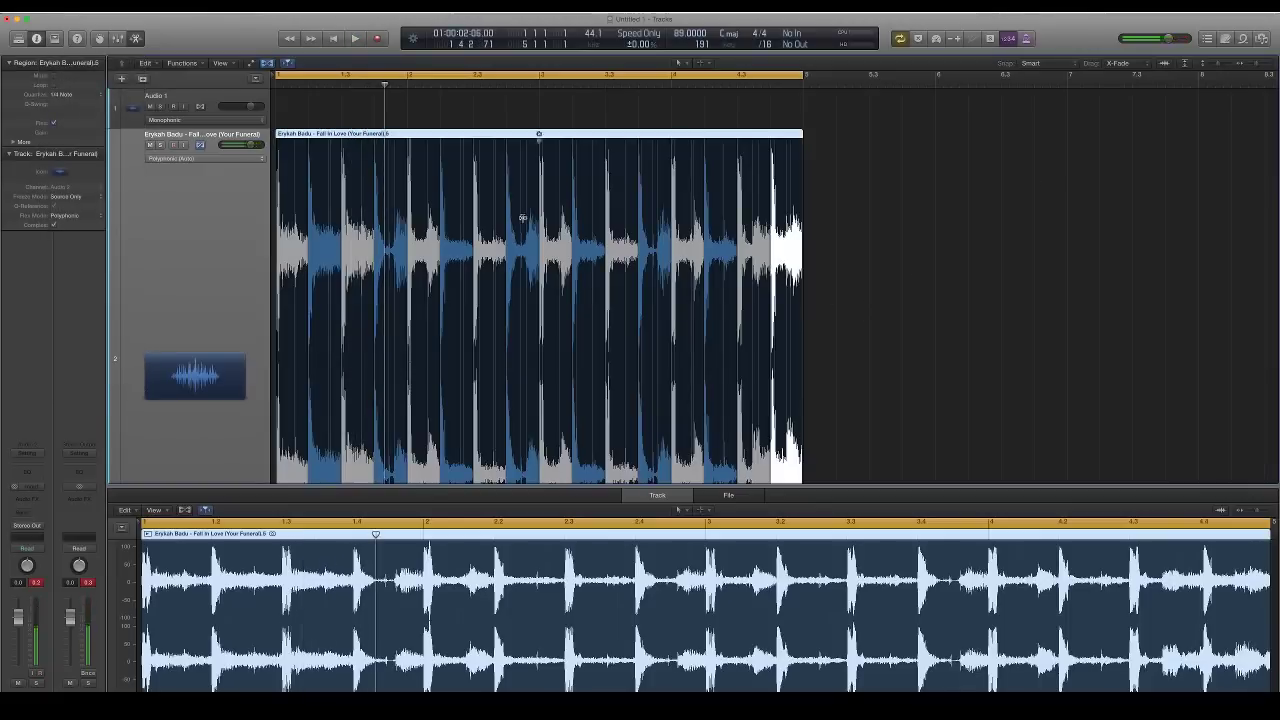
{"action": "left_click", "coordinate": [62, 94]}
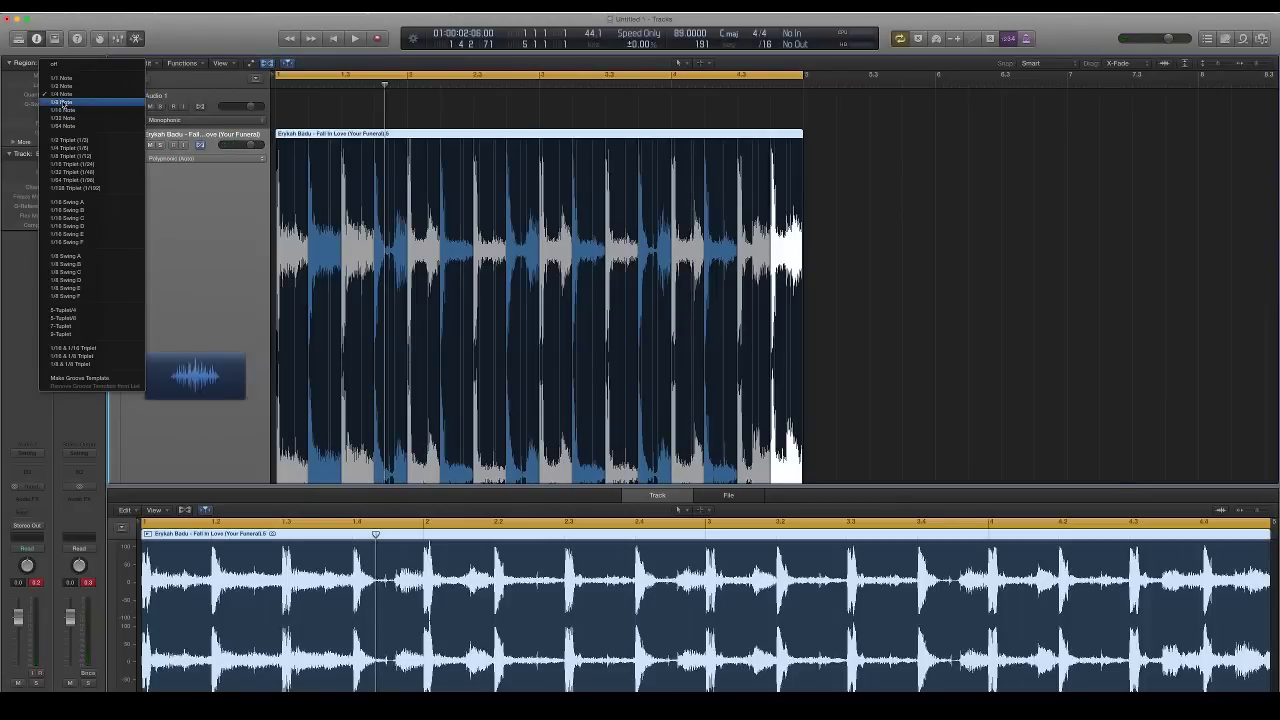
{"action": "left_click", "coordinate": [779, 266]}
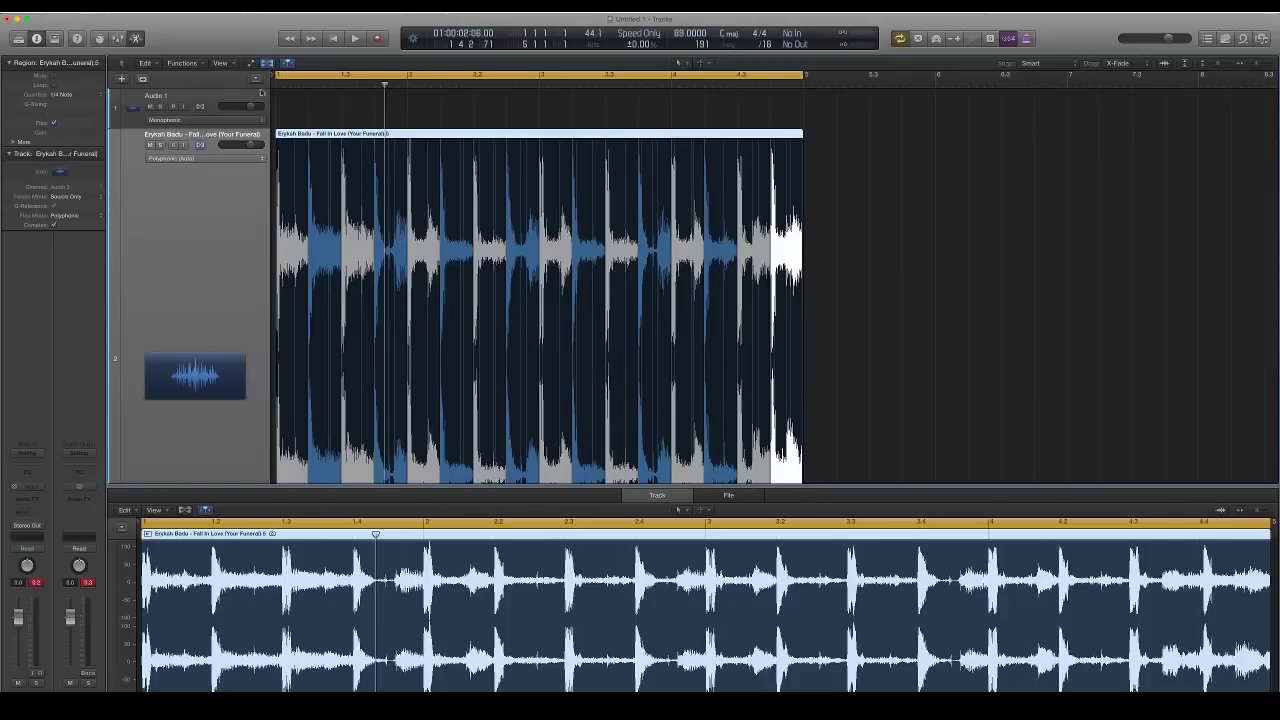
Hide the Flex view and bounce the Erykah Badu region in place to a new track
{"action": "left_click", "coordinate": [266, 63]}
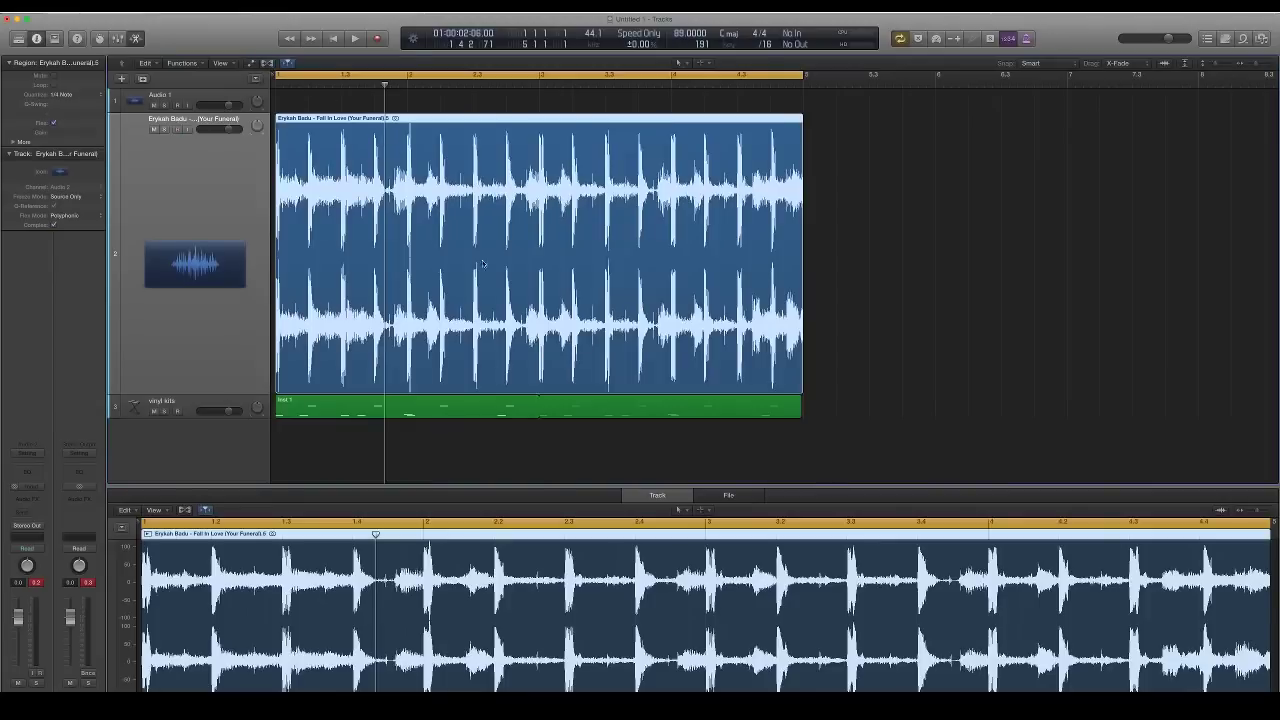
{"action": "right_click", "coordinate": [431, 166]}
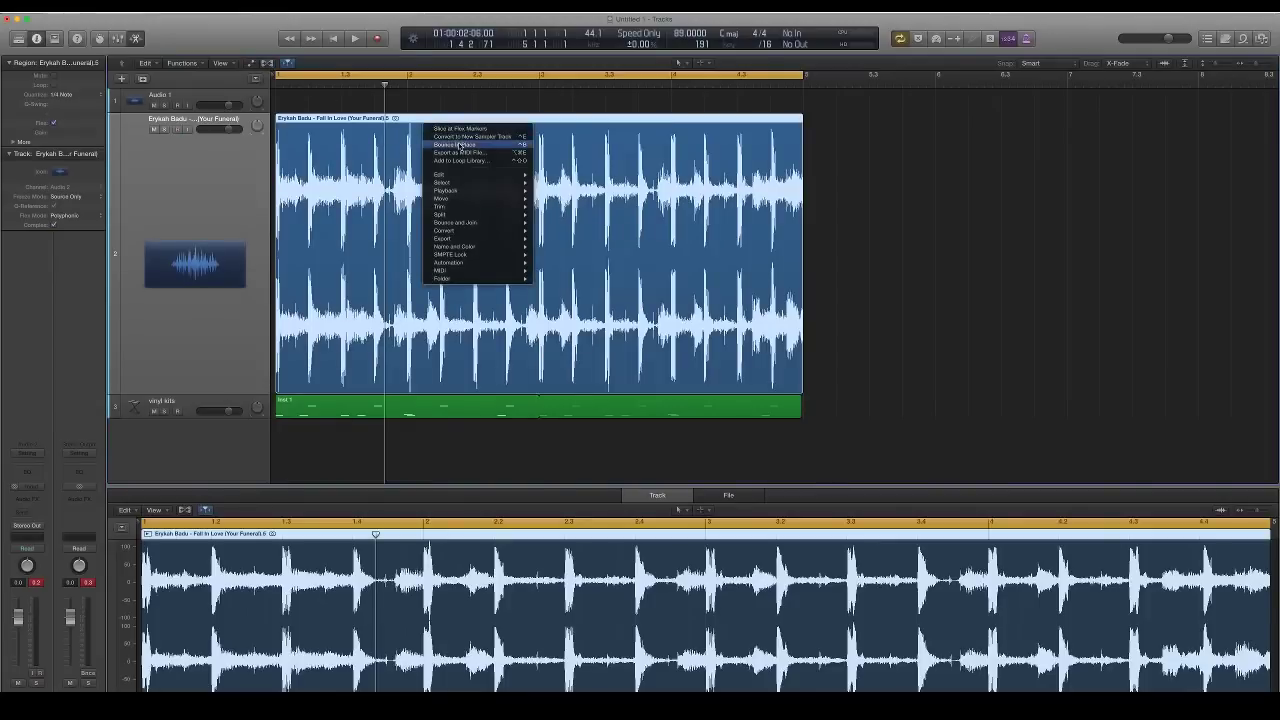
{"action": "left_click", "coordinate": [458, 143]}
{"action": "left_click", "coordinate": [717, 206]}
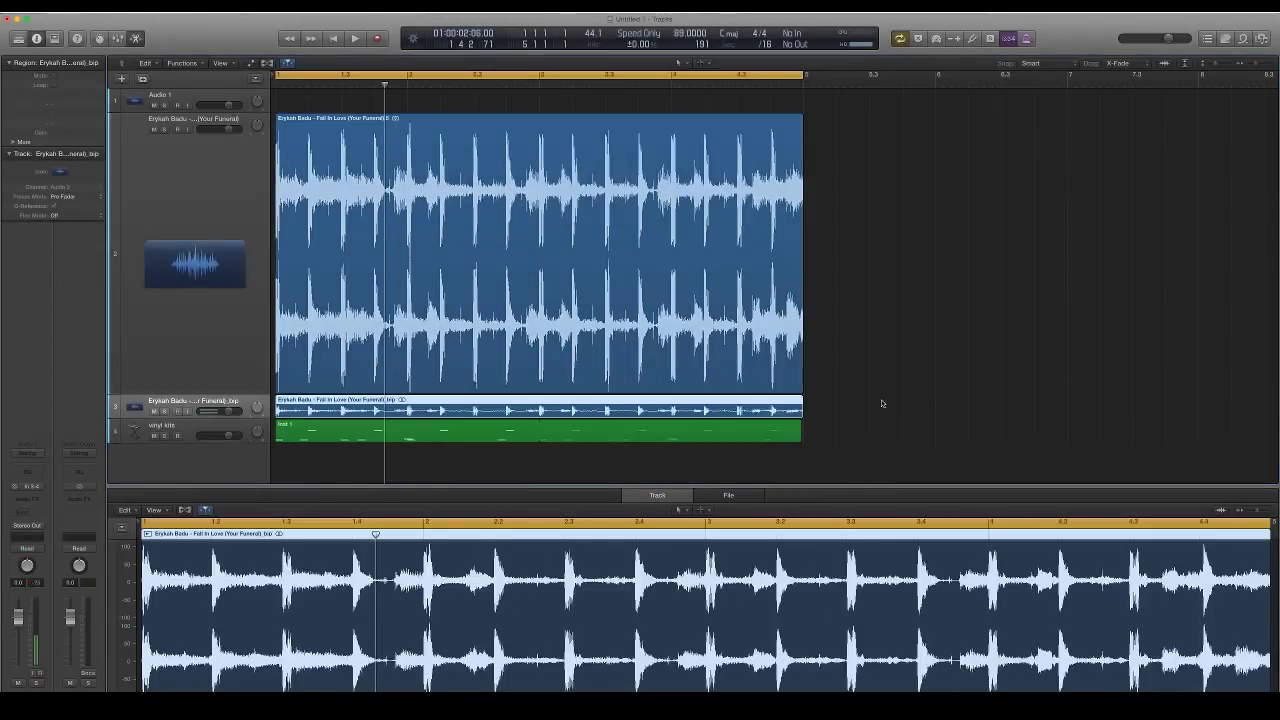
Set the original Erykah Badu region's quantize to off and mute its track
{"action": "left_click", "coordinate": [585, 407]}
{"action": "left_click", "coordinate": [404, 266]}
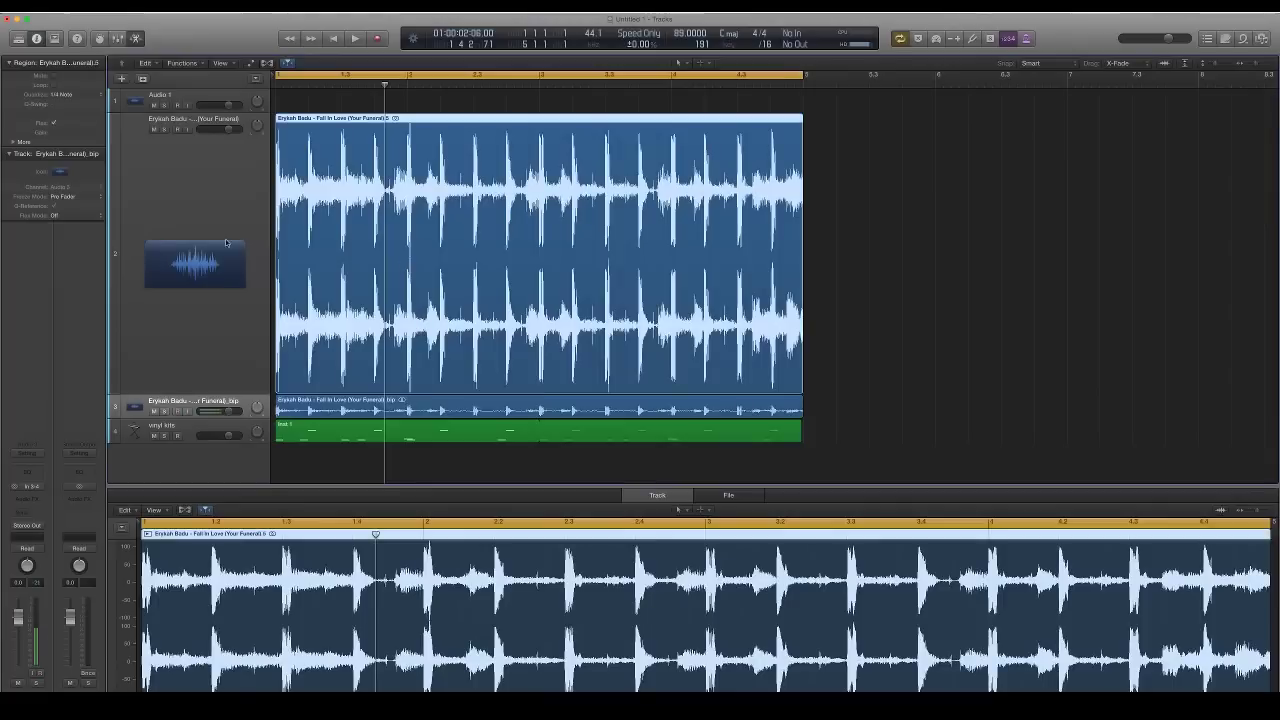
{"action": "left_click", "coordinate": [63, 94]}
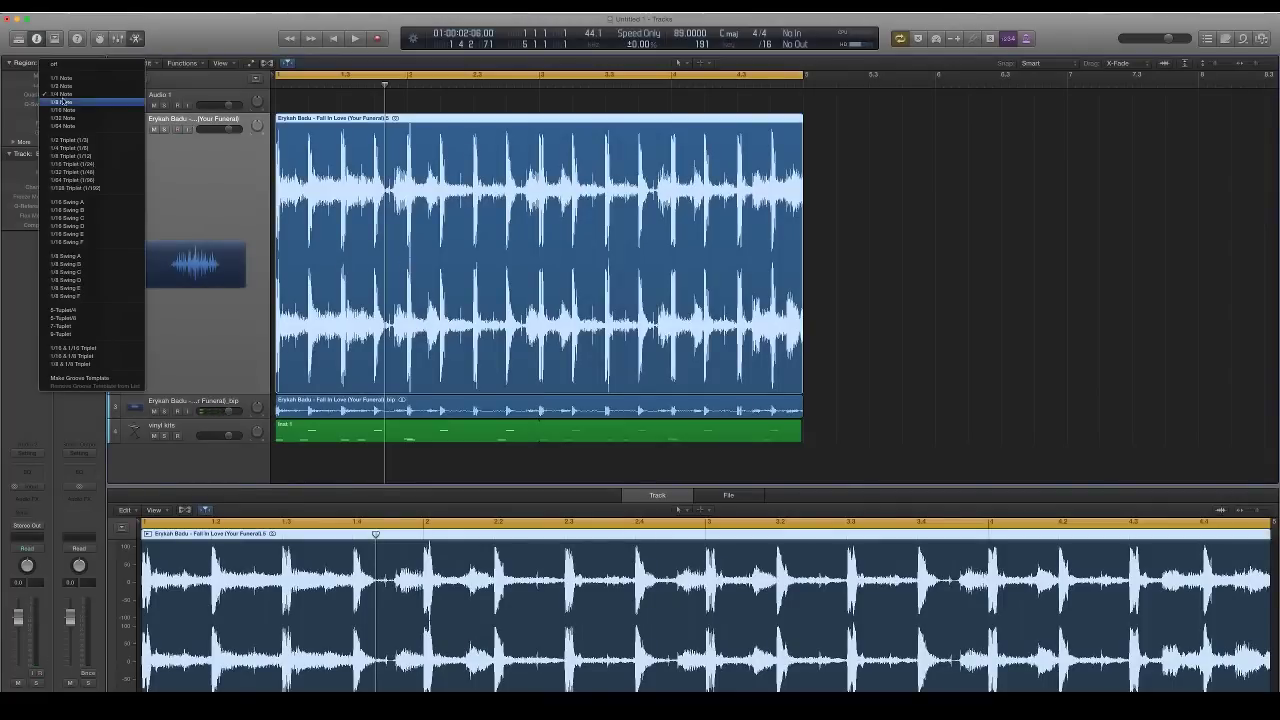
{"action": "left_click", "coordinate": [71, 64]}
{"action": "left_click", "coordinate": [720, 232]}
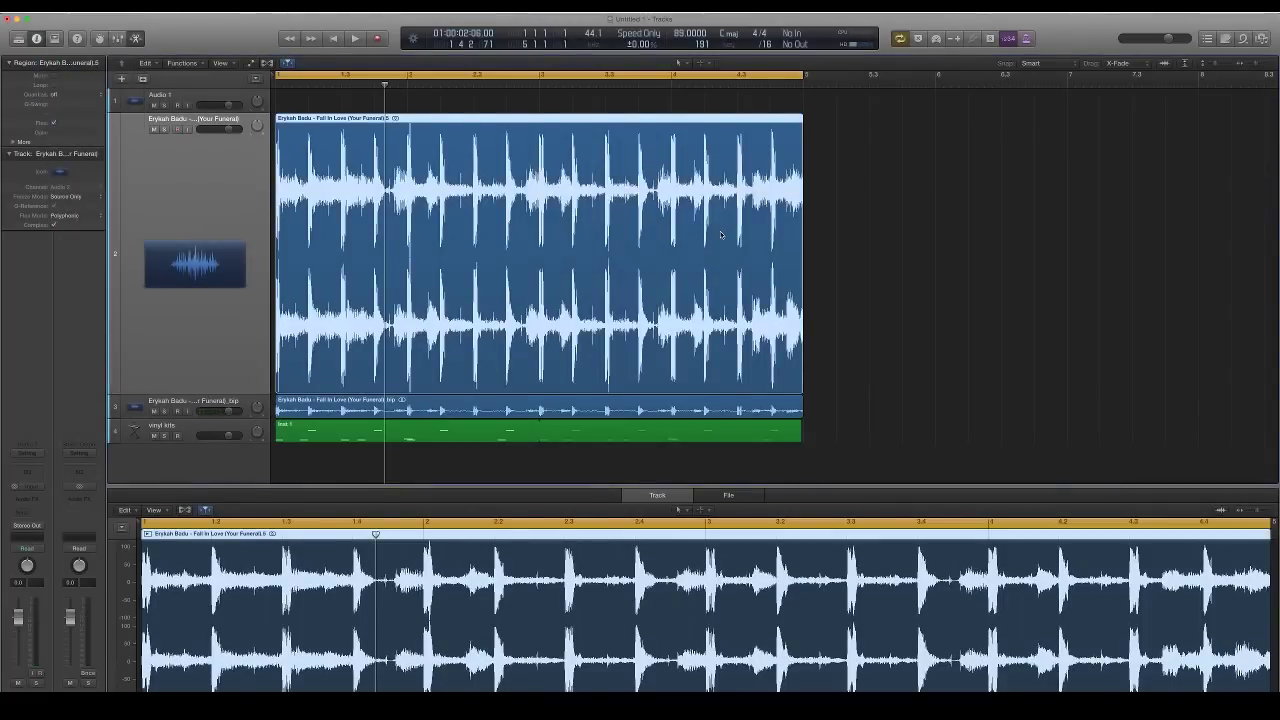
{"action": "left_click", "coordinate": [153, 129]}
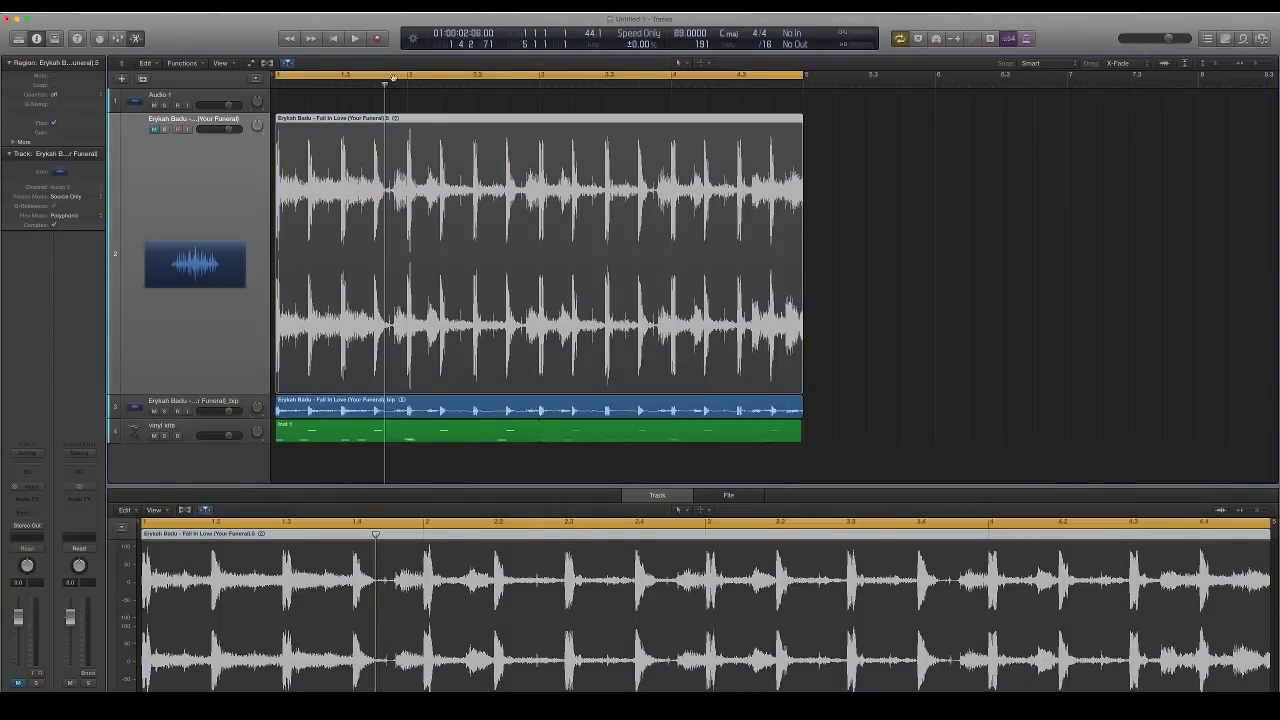
Mute the vinyl kits track with its M button, then deselect the bounced region
{"action": "left_click", "coordinate": [218, 416]}
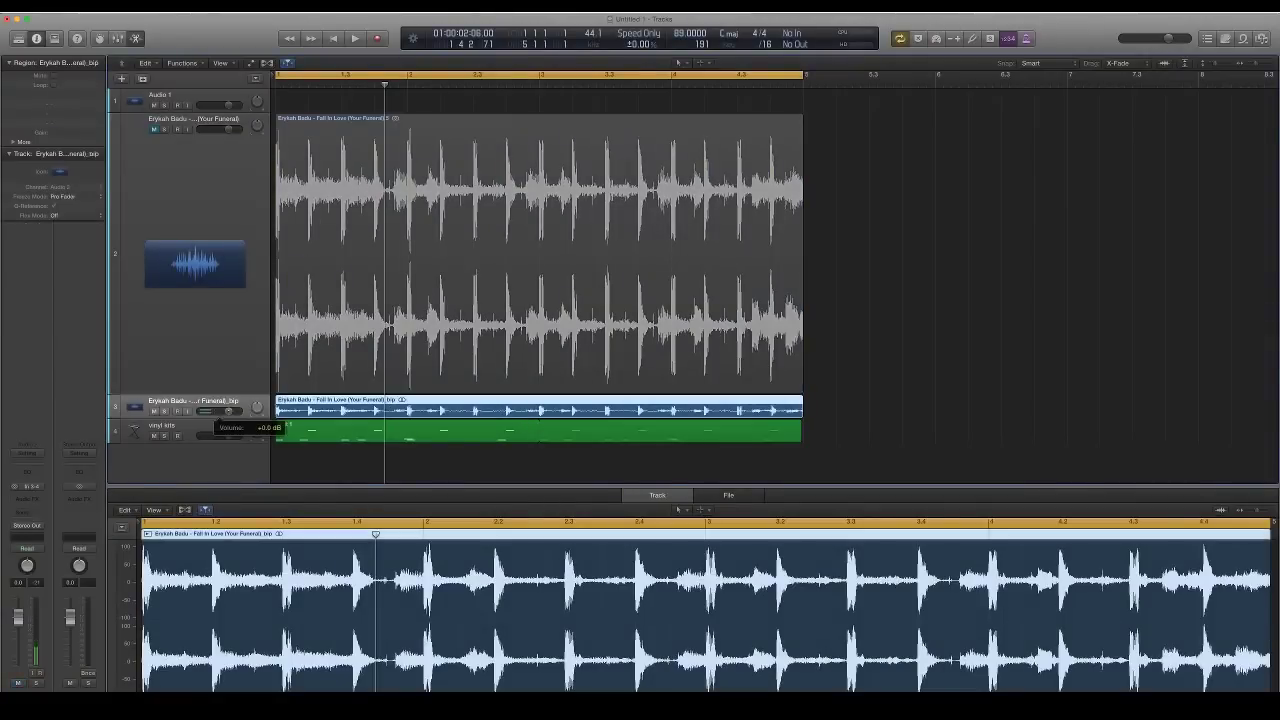
{"action": "left_click", "coordinate": [154, 436]}
{"action": "left_click", "coordinate": [1121, 313]}
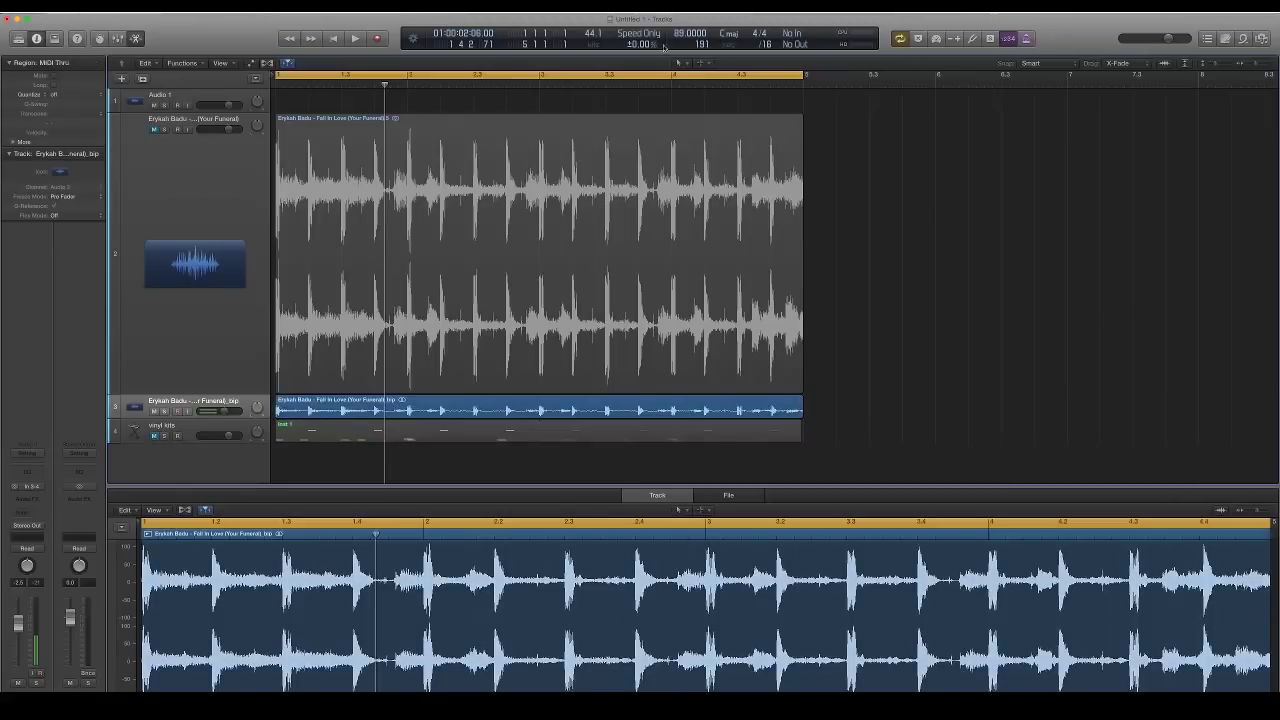